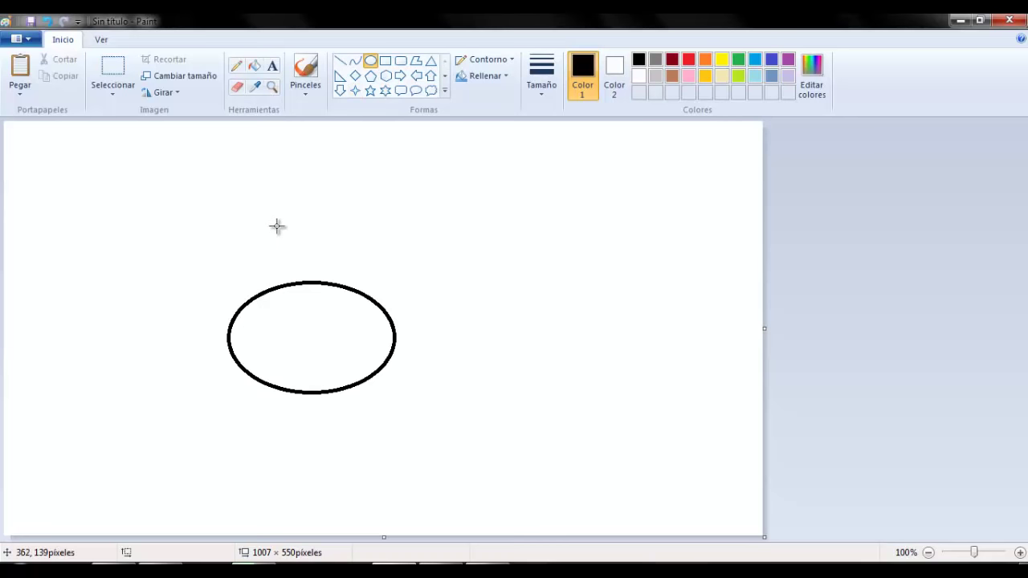
# Draw an upright oval eye about 47 × 69 px above the large ellipse, with a curved vertical line inside it
pyautogui.moveTo(272, 225); pyautogui.dragTo(290, 243)
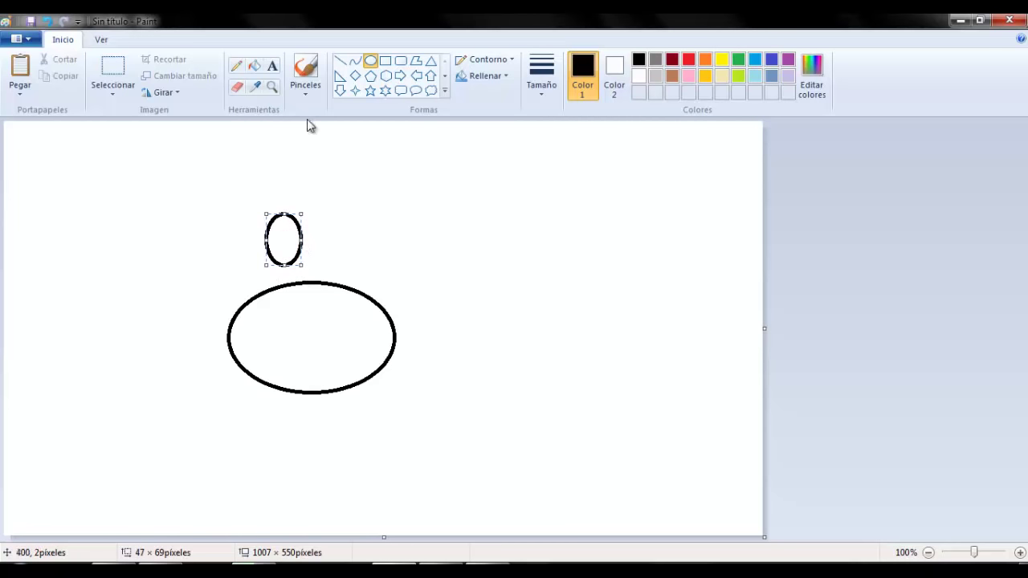
pyautogui.click(355, 61)
pyautogui.moveTo(285, 214)
pyautogui.mouseDown()
pyautogui.moveTo(285, 247)
pyautogui.moveTo(279, 225)
pyautogui.mouseUp()
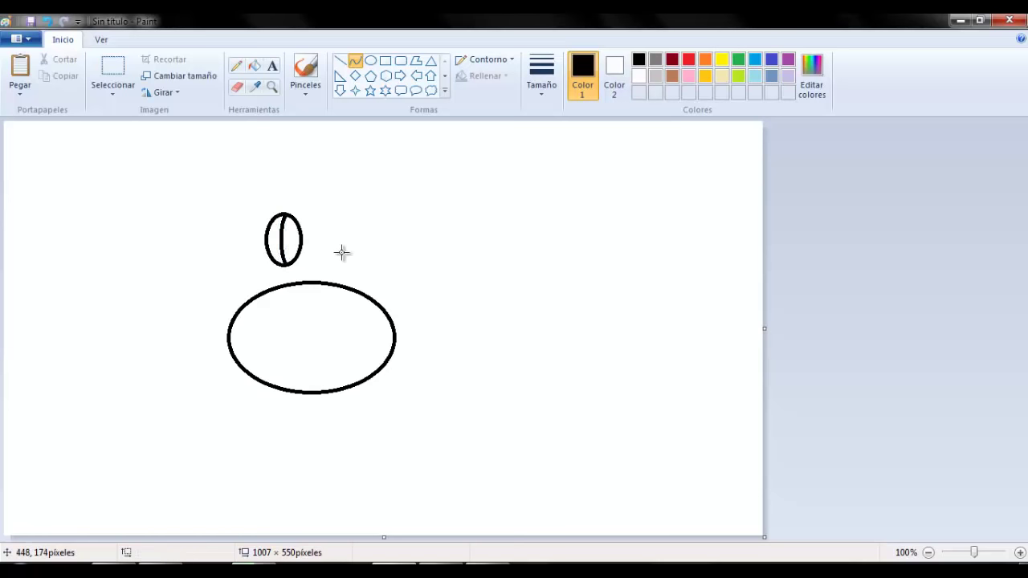
# Copy the eye, place the duplicate to its right, and align both eyes side by side above the large ellipse
pyautogui.click(121, 69)
pyautogui.moveTo(260, 208); pyautogui.dragTo(309, 274)
pyautogui.rightClick(289, 250)
pyautogui.click(302, 273)
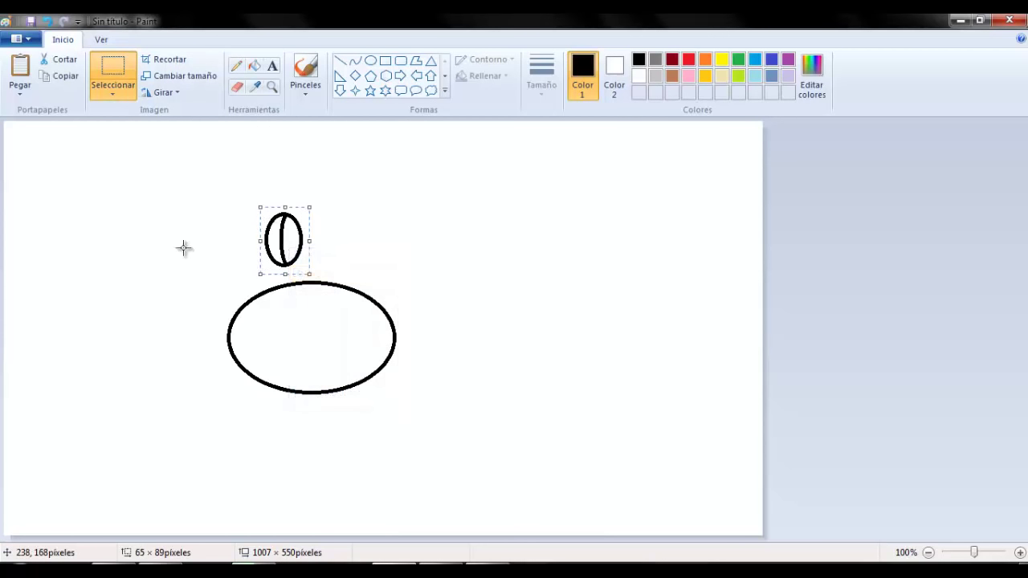
pyautogui.rightClick(184, 247)
pyautogui.click(220, 289)
pyautogui.click(249, 218)
pyautogui.moveTo(46, 156); pyautogui.dragTo(350, 239)
pyautogui.moveTo(255, 202); pyautogui.dragTo(345, 239)
pyautogui.click(225, 236)
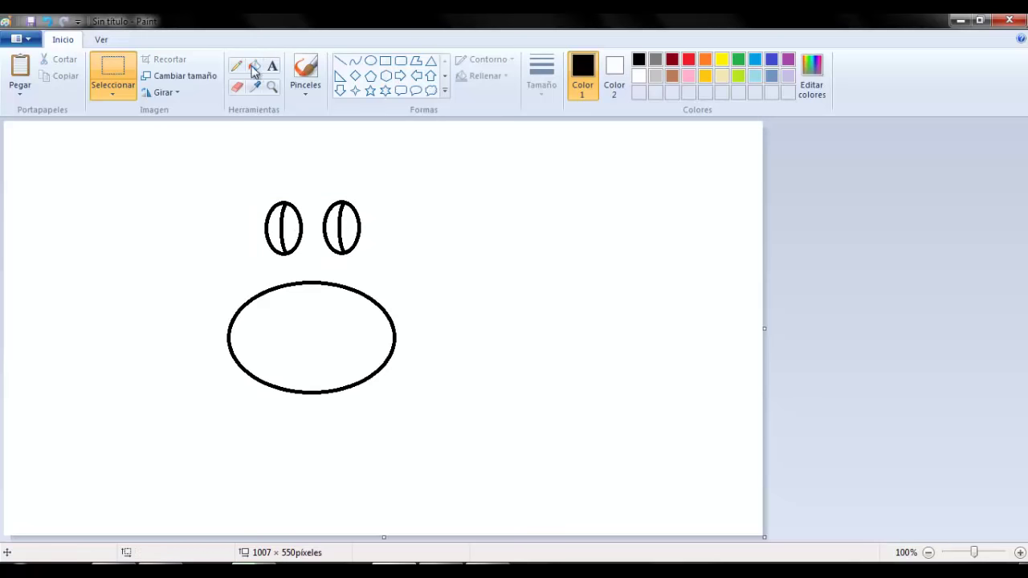
# Draw the left nostril inside the large ellipse as an oval about 30 × 17 px with a curved line arching over it
pyautogui.click(371, 61)
pyautogui.moveTo(262, 324); pyautogui.dragTo(284, 334)
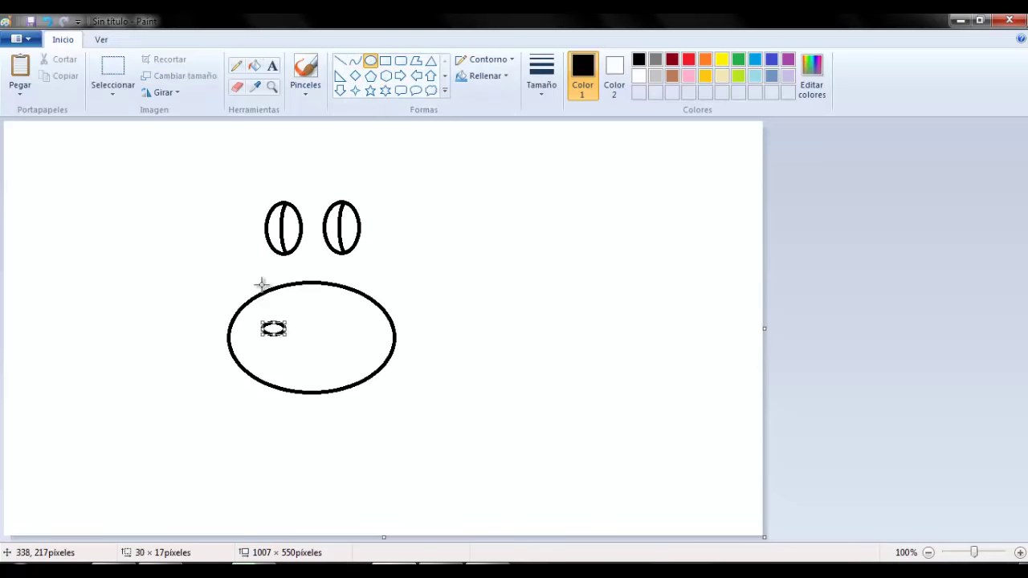
pyautogui.click(287, 307)
pyautogui.click(355, 63)
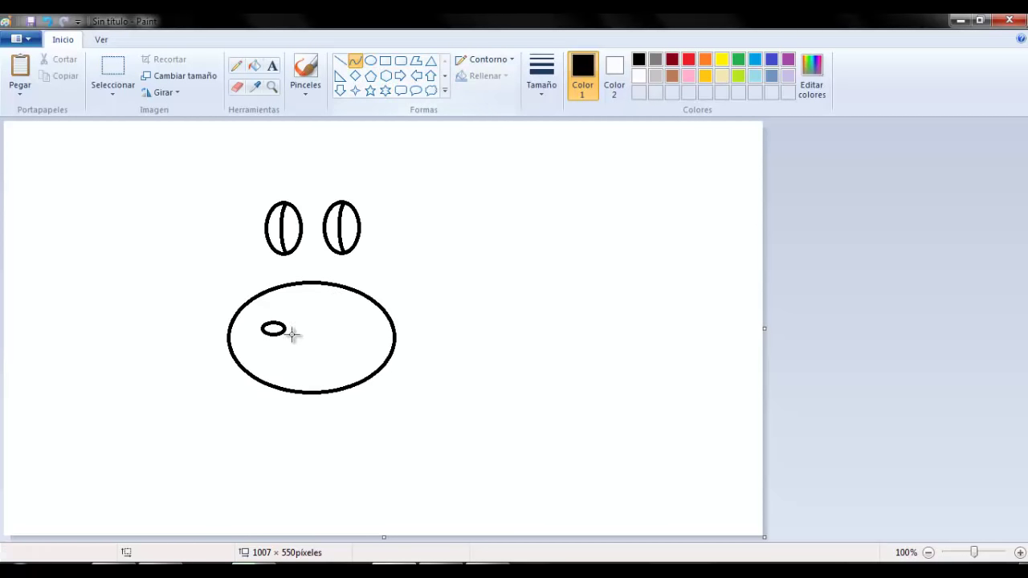
pyautogui.moveTo(263, 326)
pyautogui.mouseDown()
pyautogui.moveTo(287, 322)
pyautogui.moveTo(265, 313)
pyautogui.moveTo(281, 322)
pyautogui.mouseUp()
pyautogui.click(267, 319)
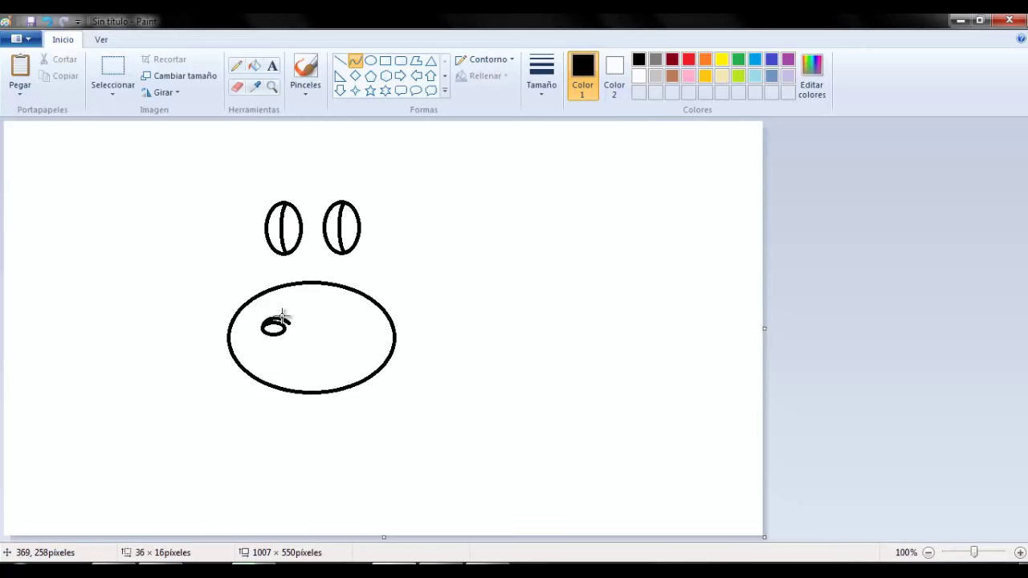
pyautogui.click(248, 314)
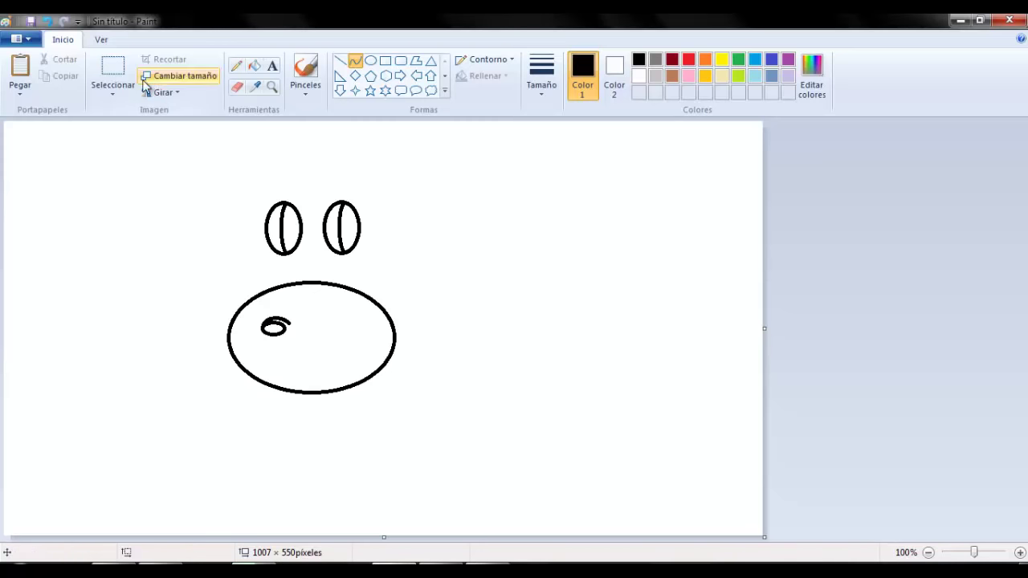
# Copy the nostril and place the duplicate at the same height in the right half of the large ellipse
pyautogui.click(113, 71)
pyautogui.moveTo(254, 313); pyautogui.dragTo(295, 338)
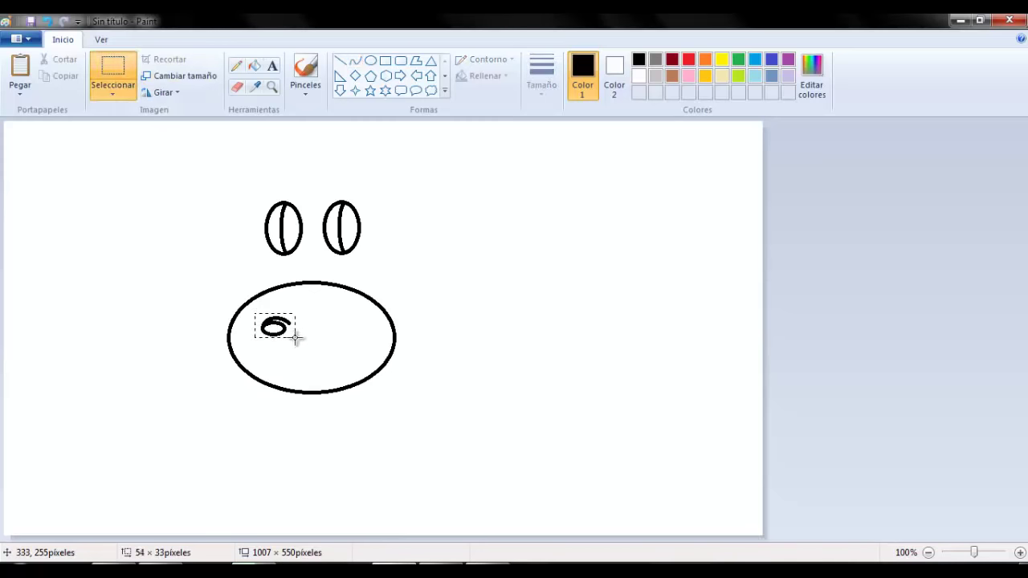
pyautogui.rightClick(275, 323)
pyautogui.rightClick(182, 305)
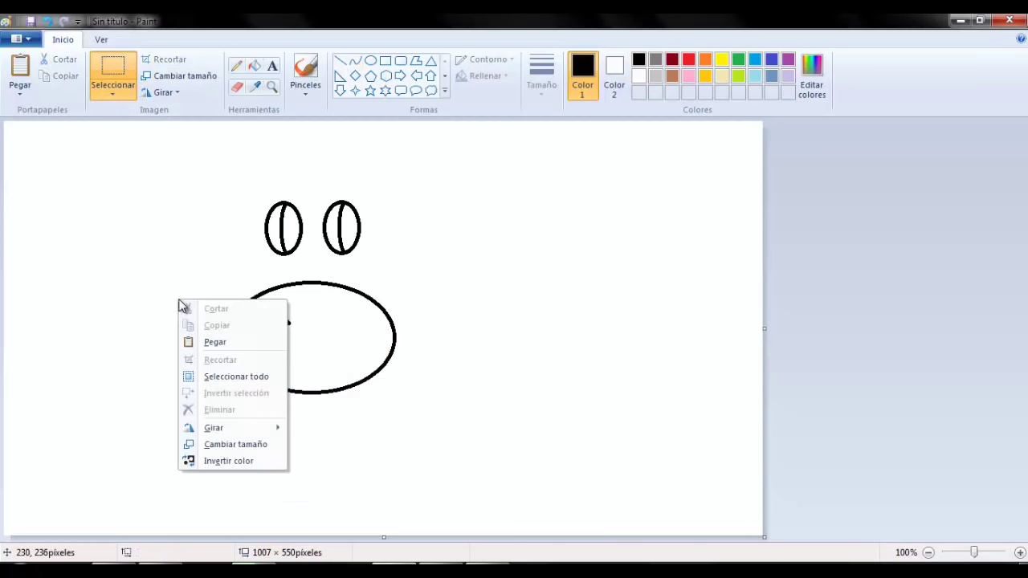
pyautogui.click(214, 343)
pyautogui.moveTo(32, 134); pyautogui.dragTo(363, 330)
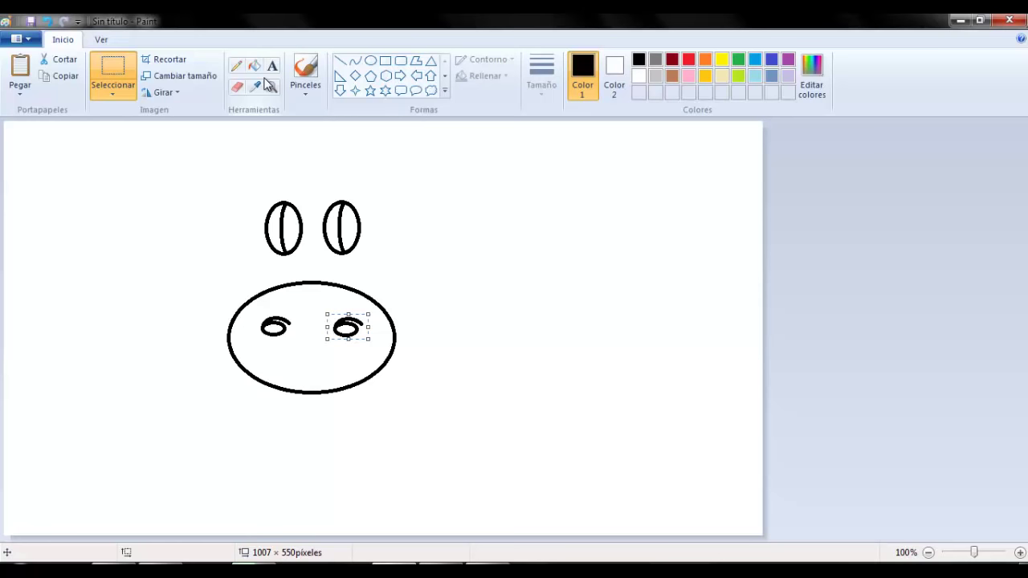
# Flip the right nostril horizontally so that it mirrors the left one
pyautogui.click(163, 93)
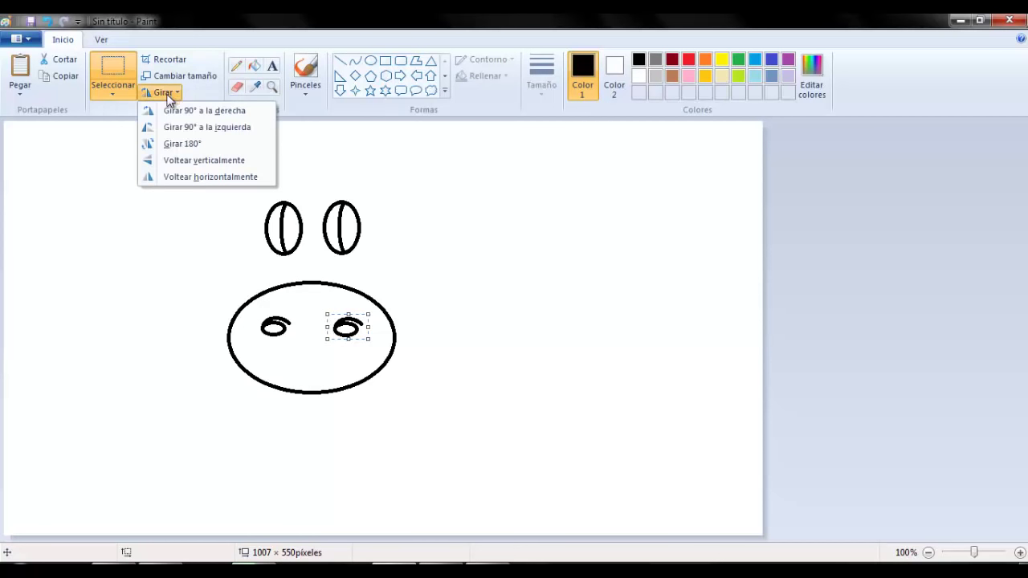
pyautogui.click(182, 178)
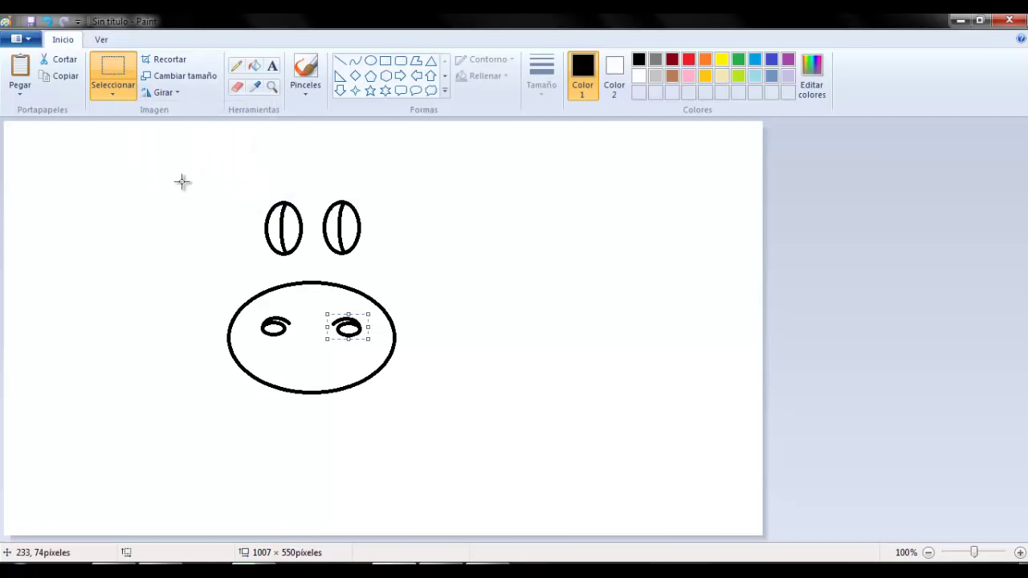
pyautogui.click(415, 291)
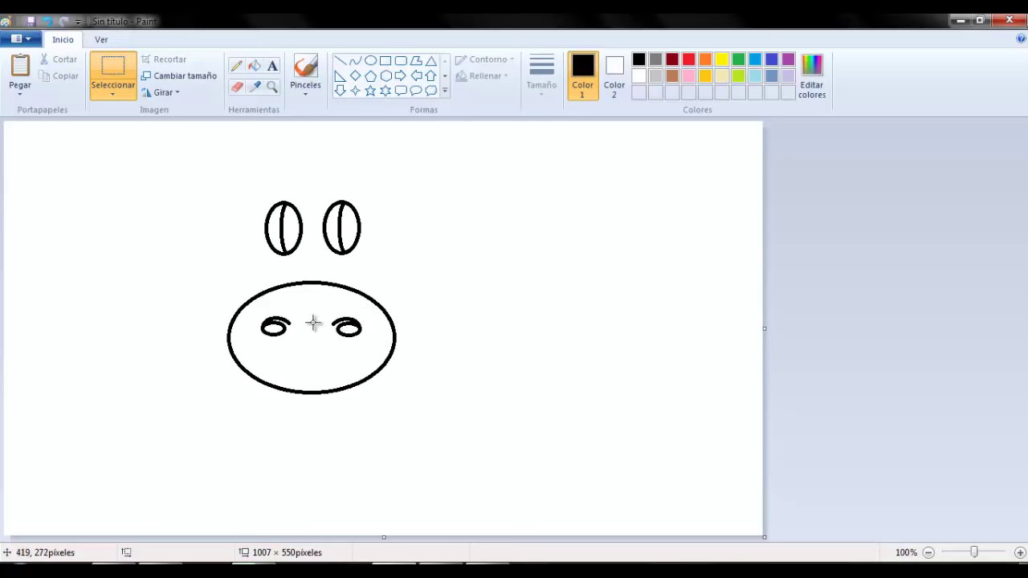
# Draw a smiling mouth below the nostrils as a downward-bowed curve about 186 px wide
pyautogui.click(355, 61)
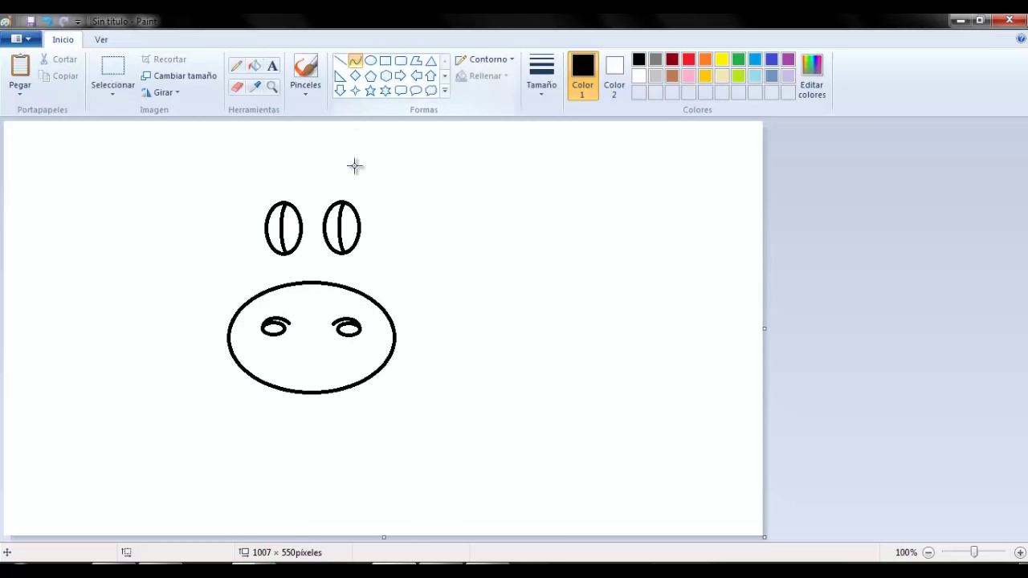
pyautogui.moveTo(242, 351); pyautogui.dragTo(384, 350)
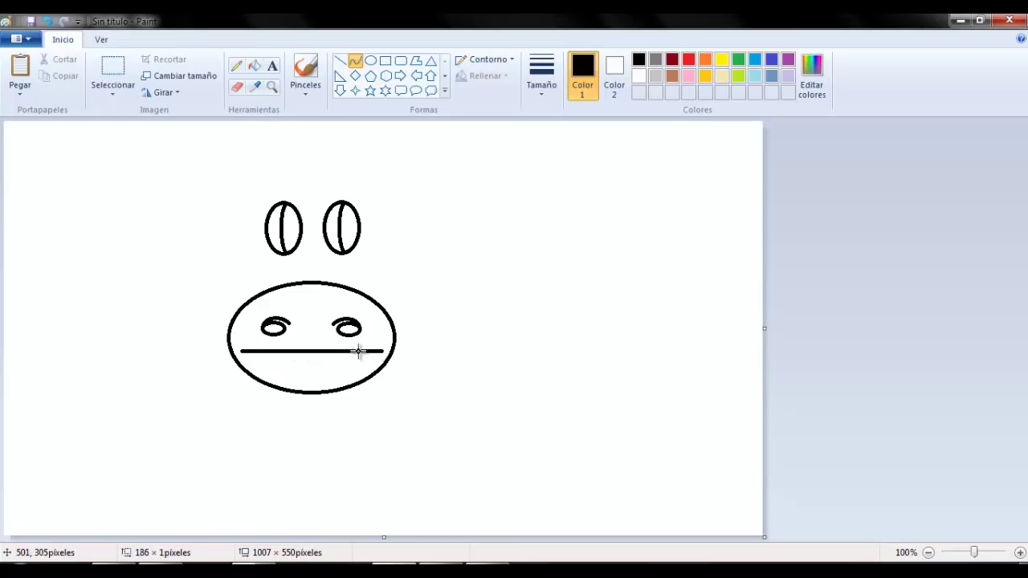
pyautogui.moveTo(259, 351); pyautogui.dragTo(325, 374)
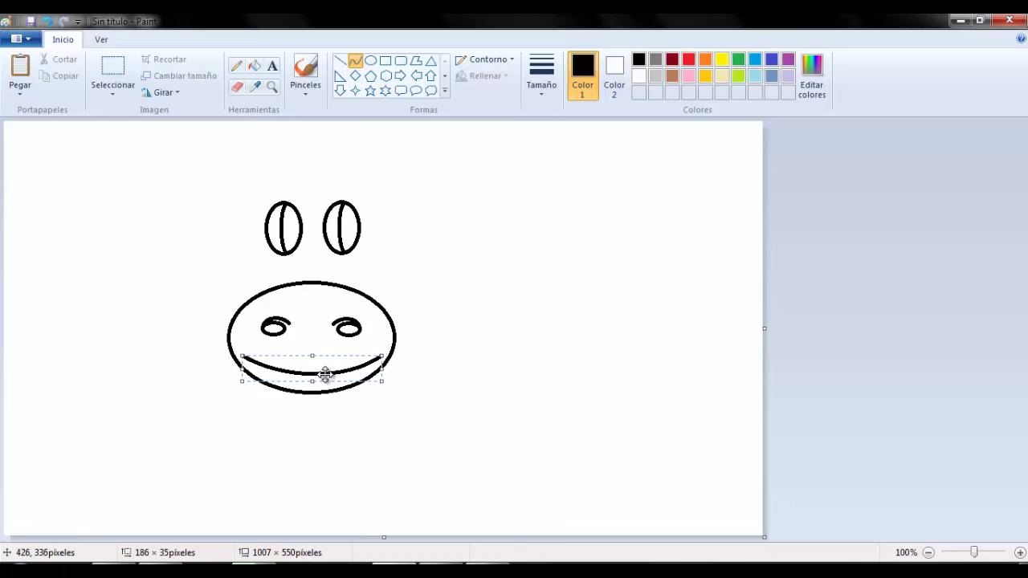
pyautogui.click(241, 273)
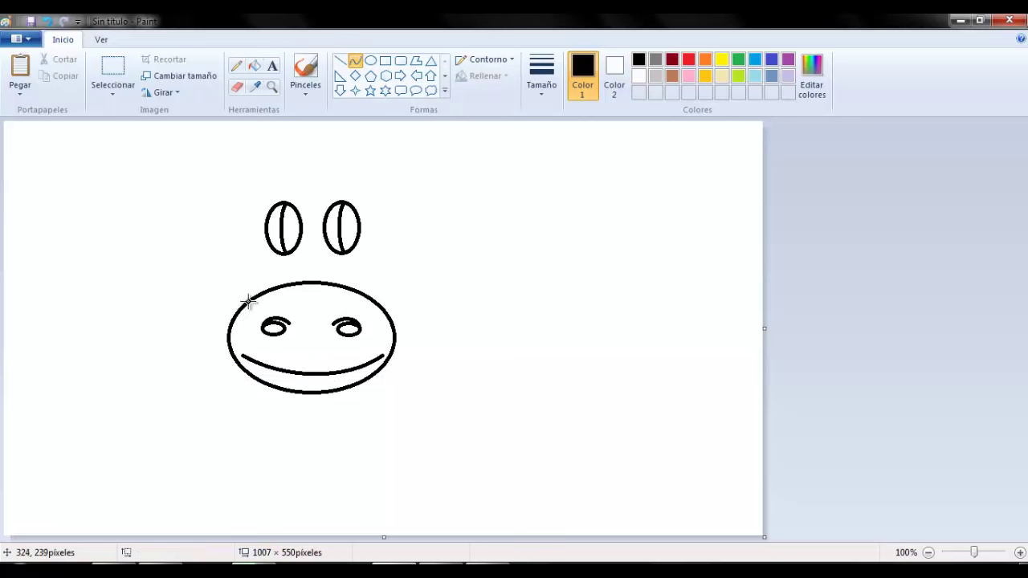
# Draw the left side of the head as a gentle S-curve about 156 px tall, rising from the snout past the left eye
pyautogui.moveTo(249, 301); pyautogui.dragTo(262, 185)
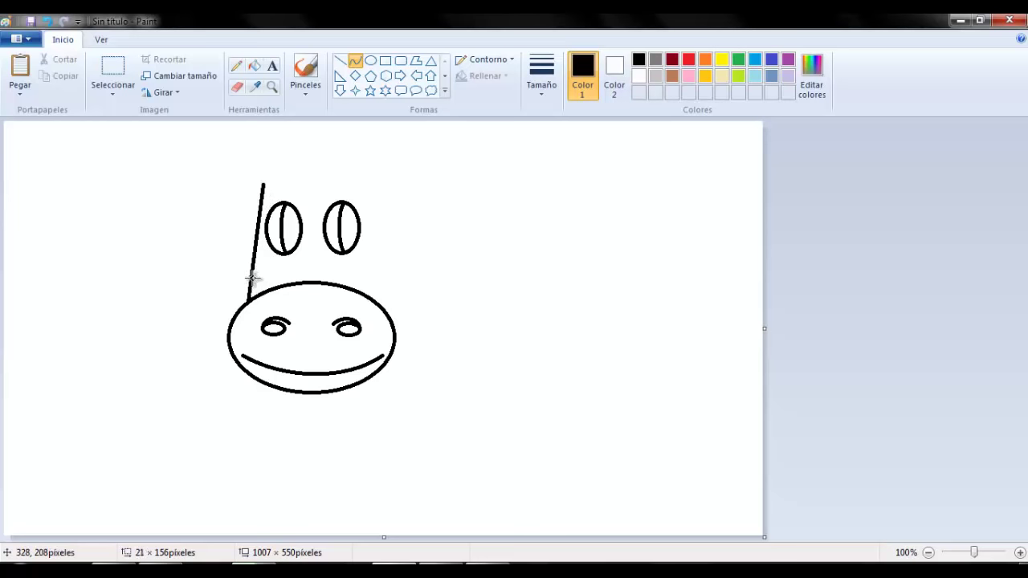
pyautogui.moveTo(259, 278); pyautogui.dragTo(252, 207)
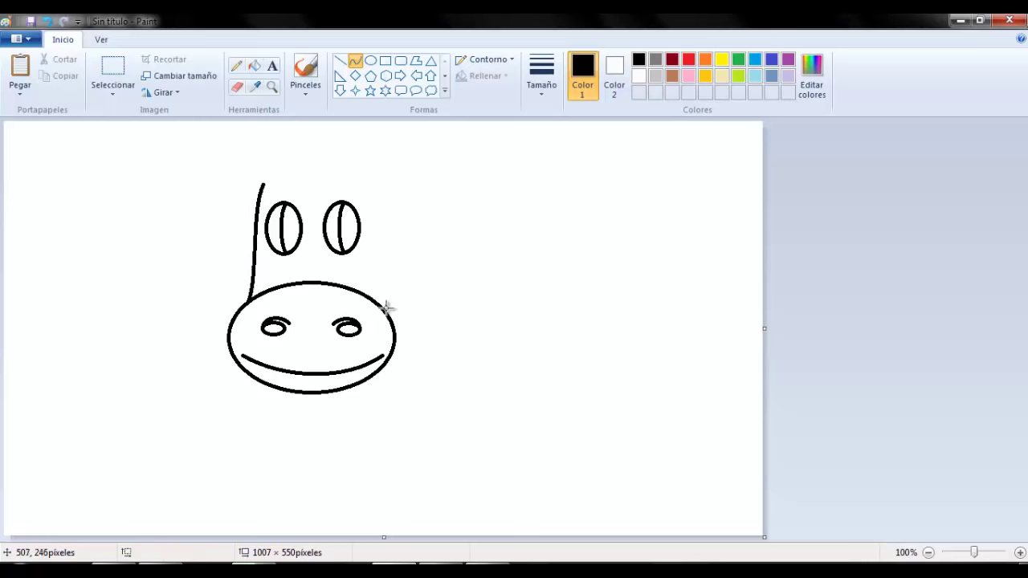
pyautogui.moveTo(387, 310); pyautogui.dragTo(349, 182)
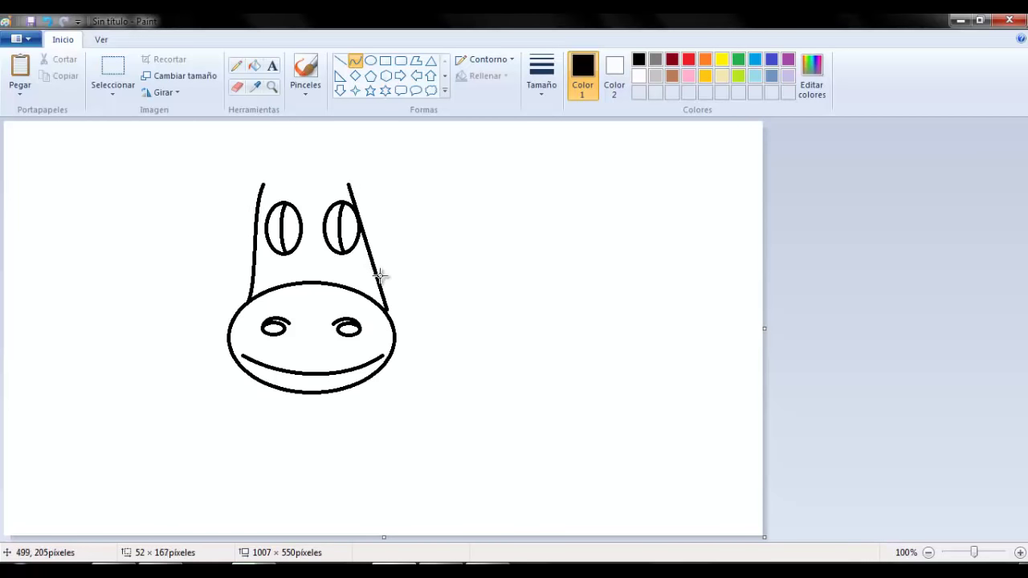
pyautogui.moveTo(380, 277); pyautogui.dragTo(368, 278)
pyautogui.moveTo(355, 214); pyautogui.dragTo(374, 208)
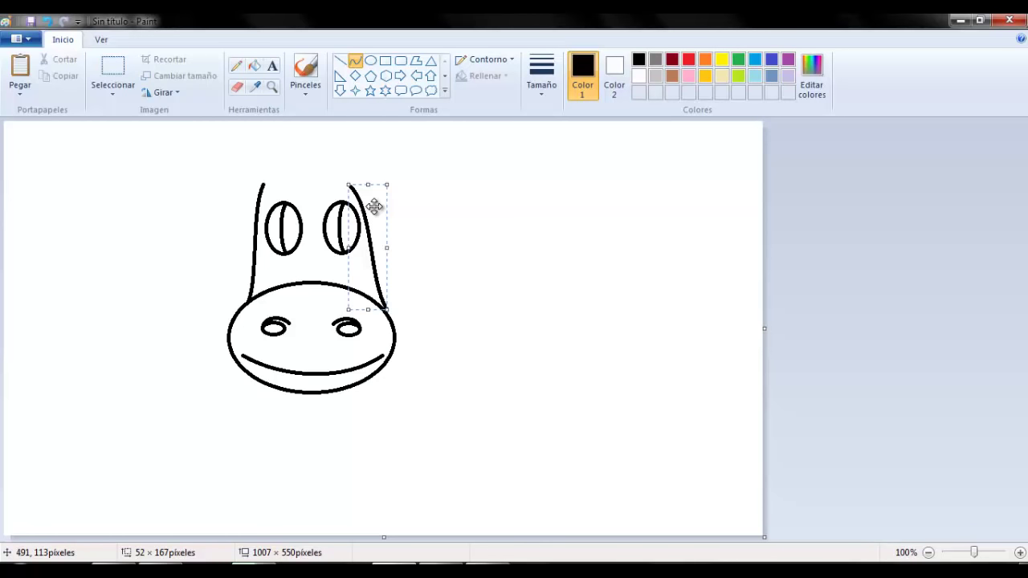
pyautogui.hotkey('ctrl', 'z')
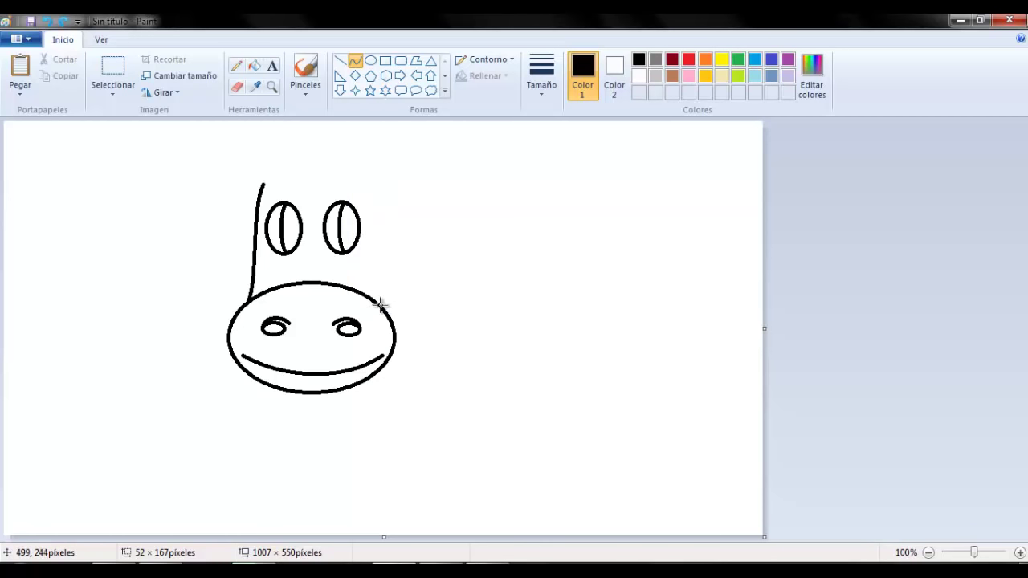
# Draw the right side of the head as a gentle S-curve about 28 × 155 px, rising from the snout beside the right eye
pyautogui.moveTo(381, 301); pyautogui.dragTo(361, 186)
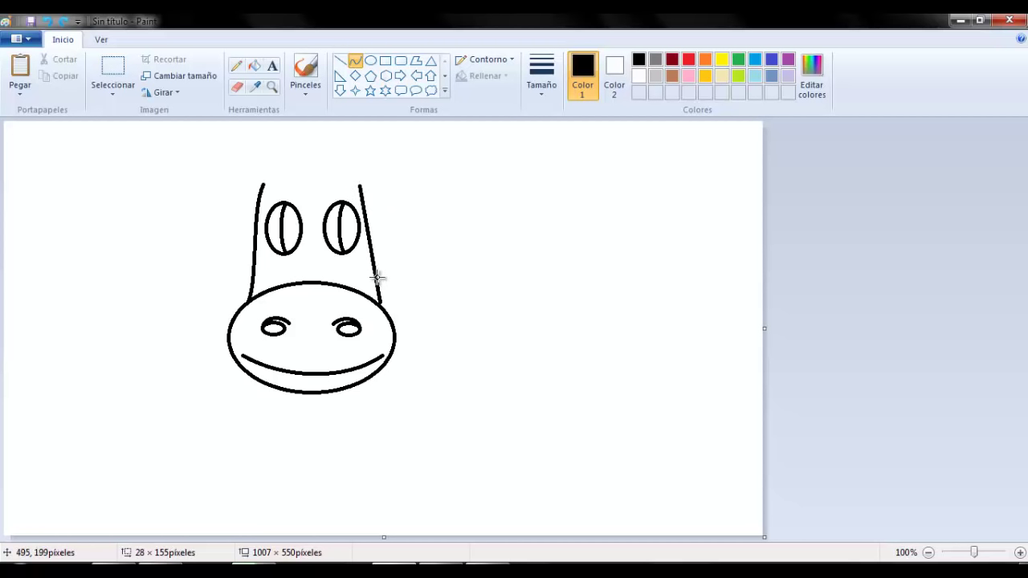
pyautogui.moveTo(374, 275); pyautogui.dragTo(375, 203)
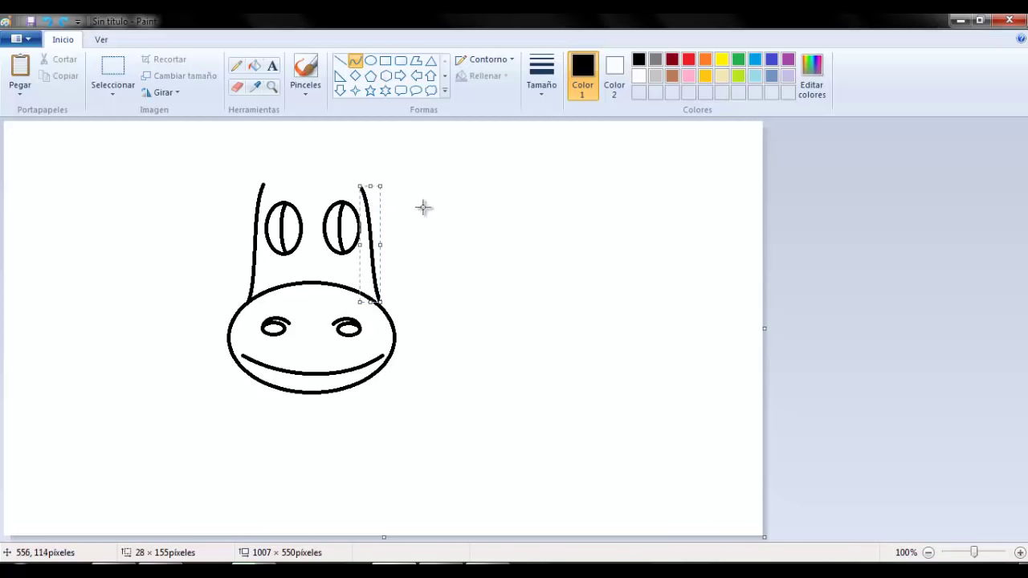
pyautogui.click(425, 208)
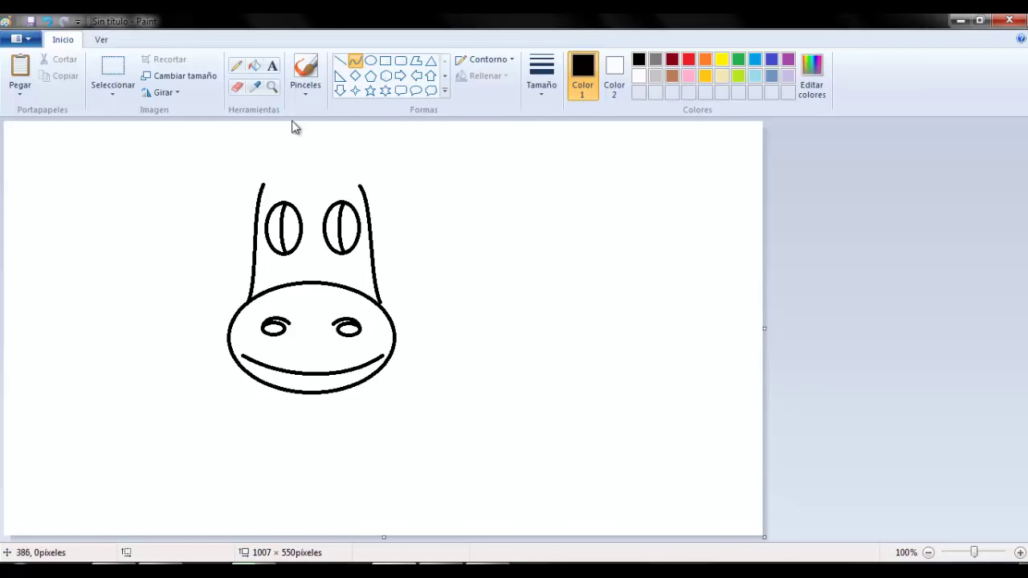
# Draw two small circles above the head for the horn tips, about 33 × 34 px on the left and 31 × 34 px on the right
pyautogui.click(369, 63)
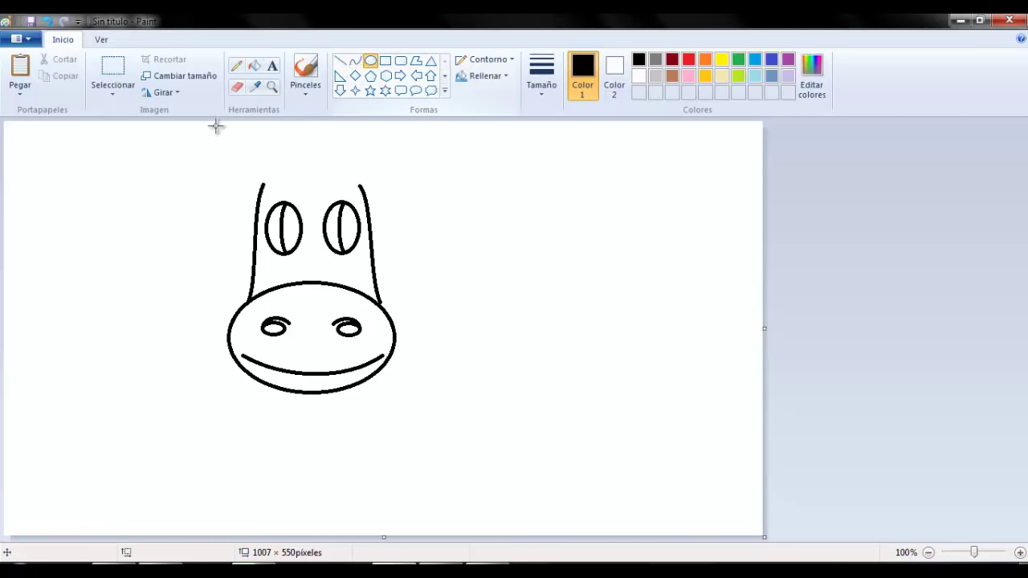
pyautogui.moveTo(223, 130); pyautogui.dragTo(249, 156)
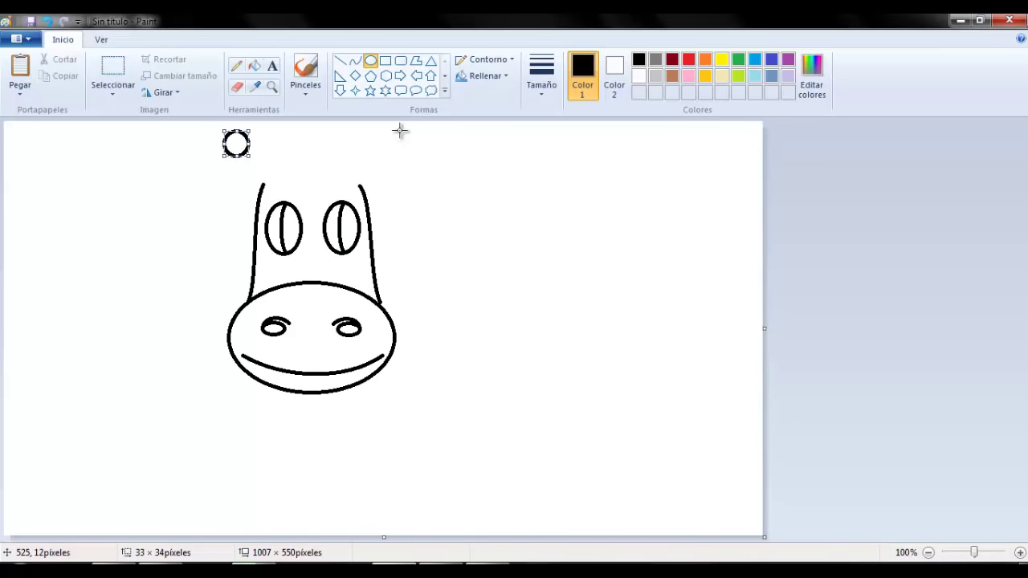
pyautogui.moveTo(401, 130)
pyautogui.mouseDown()
pyautogui.moveTo(370, 159)
pyautogui.moveTo(391, 131)
pyautogui.moveTo(396, 146)
pyautogui.mouseUp()
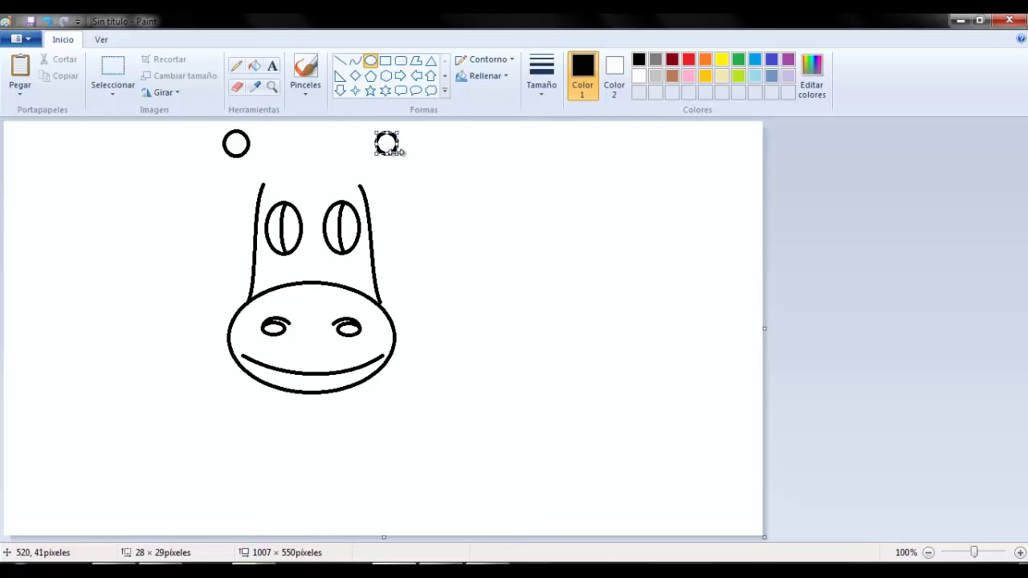
pyautogui.moveTo(401, 159); pyautogui.dragTo(402, 161)
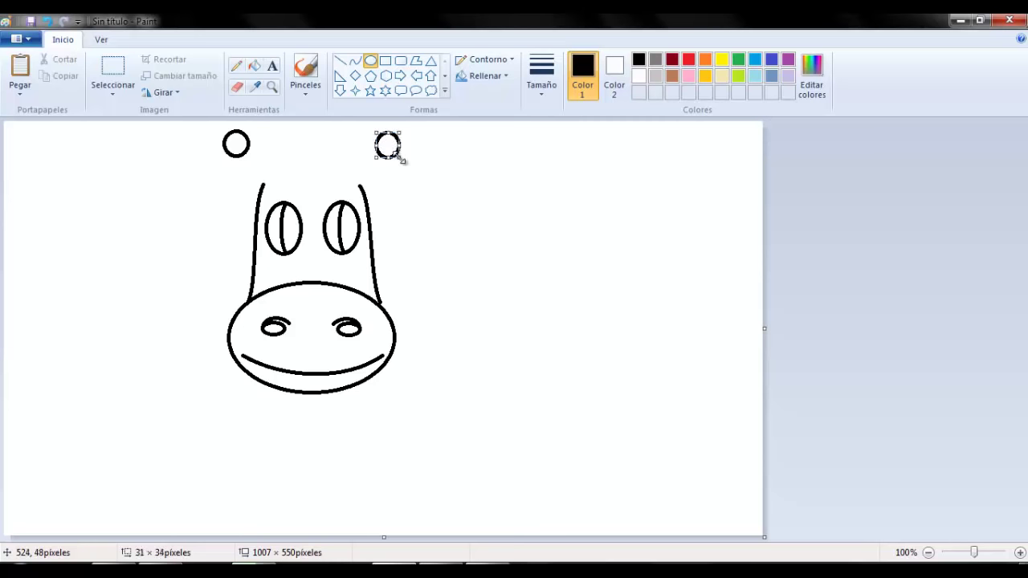
pyautogui.click(427, 152)
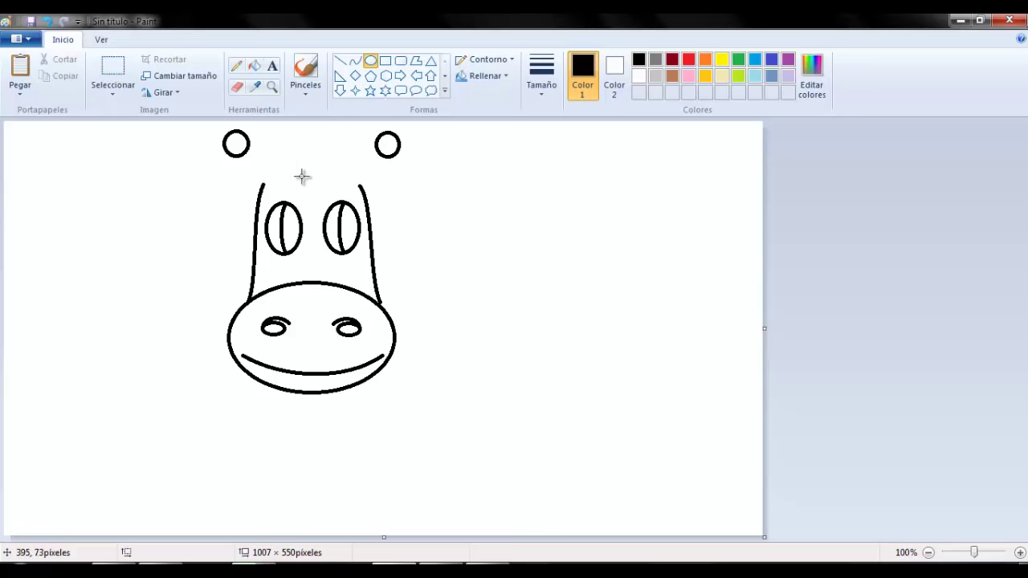
# Draw two parallel diagonal lines from each circle down to the head to form the left and right horns
pyautogui.click(340, 60)
pyautogui.moveTo(264, 185); pyautogui.dragTo(242, 157)
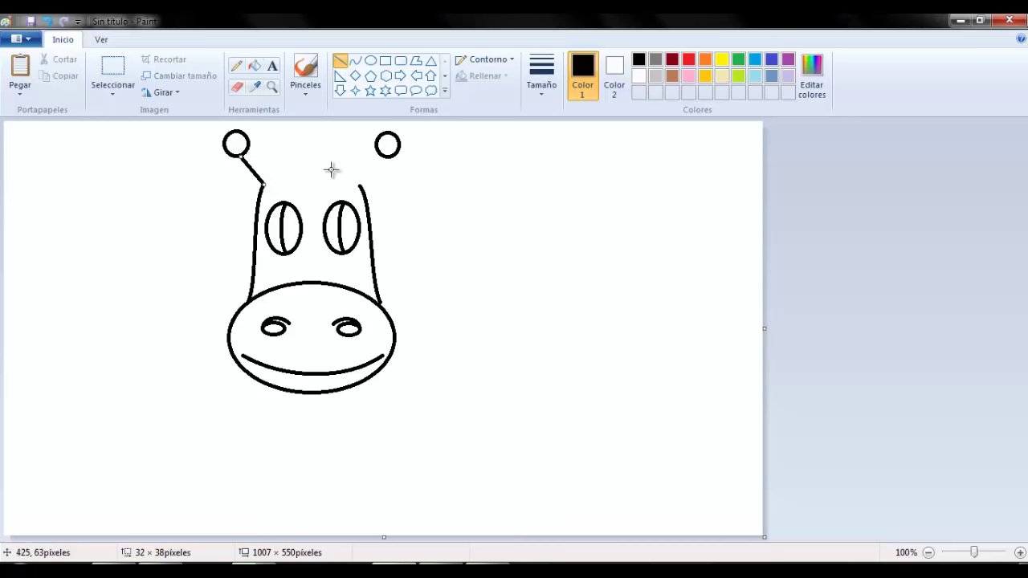
pyautogui.moveTo(360, 184); pyautogui.dragTo(386, 158)
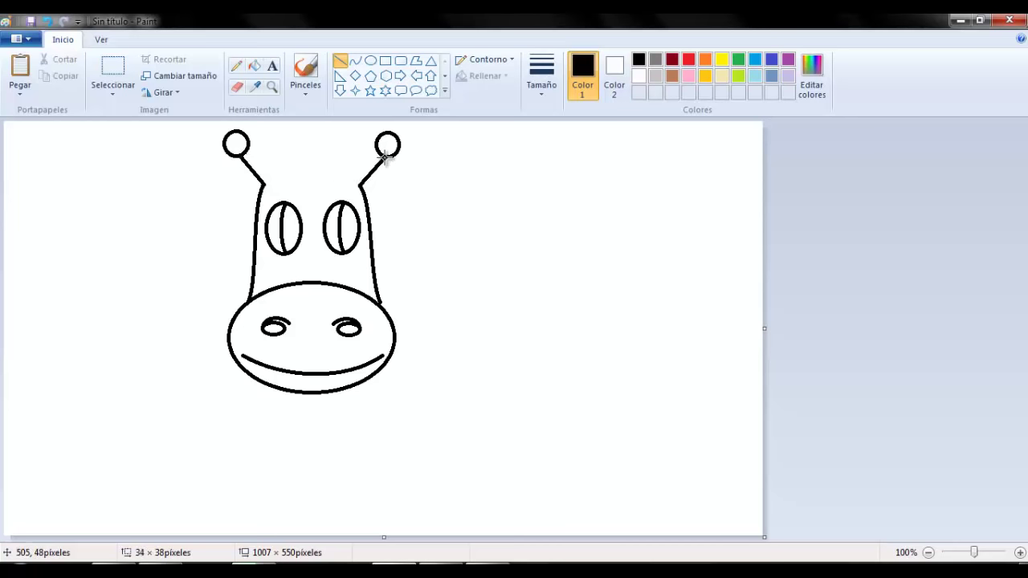
pyautogui.moveTo(251, 144); pyautogui.dragTo(275, 174)
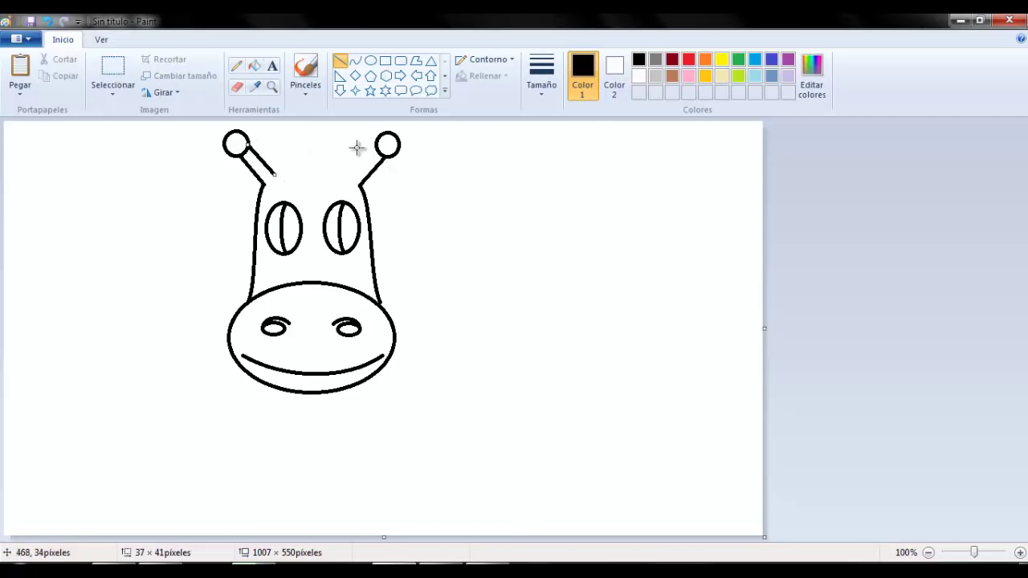
pyautogui.moveTo(376, 149); pyautogui.dragTo(351, 176)
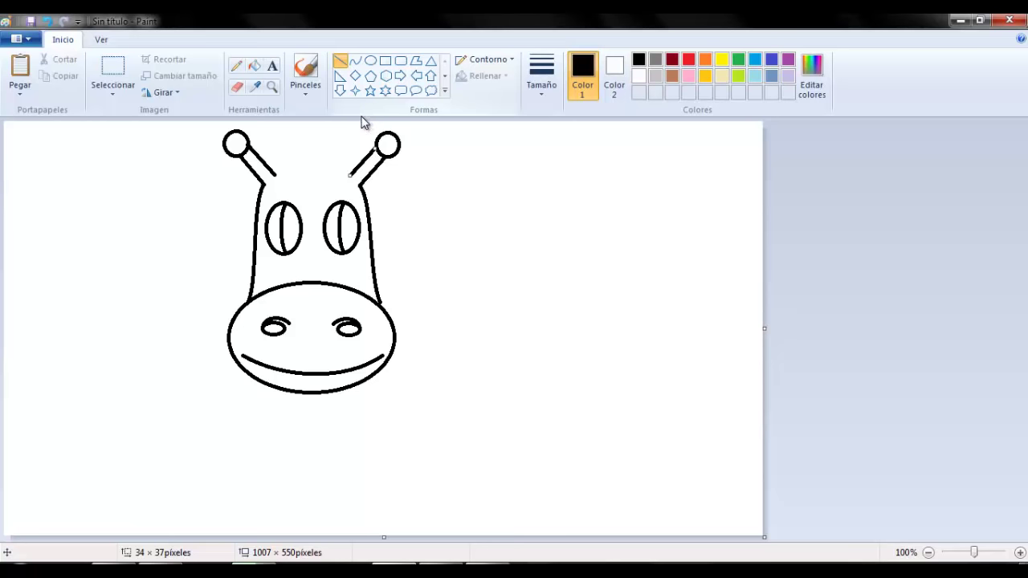
# Draw two pointed hair spikes about 52 px tall with curves, starting at the inner base of the left horn
pyautogui.click(355, 61)
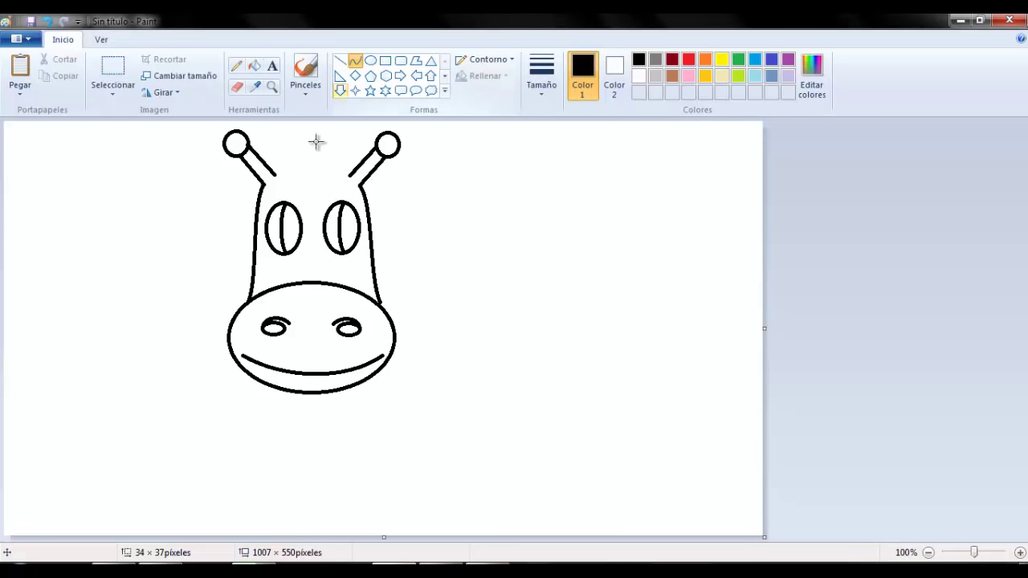
pyautogui.moveTo(275, 173)
pyautogui.mouseDown()
pyautogui.moveTo(283, 144)
pyautogui.moveTo(272, 162)
pyautogui.moveTo(301, 137)
pyautogui.moveTo(286, 138)
pyautogui.moveTo(287, 168)
pyautogui.moveTo(294, 155)
pyautogui.moveTo(306, 161)
pyautogui.moveTo(287, 160)
pyautogui.mouseUp()
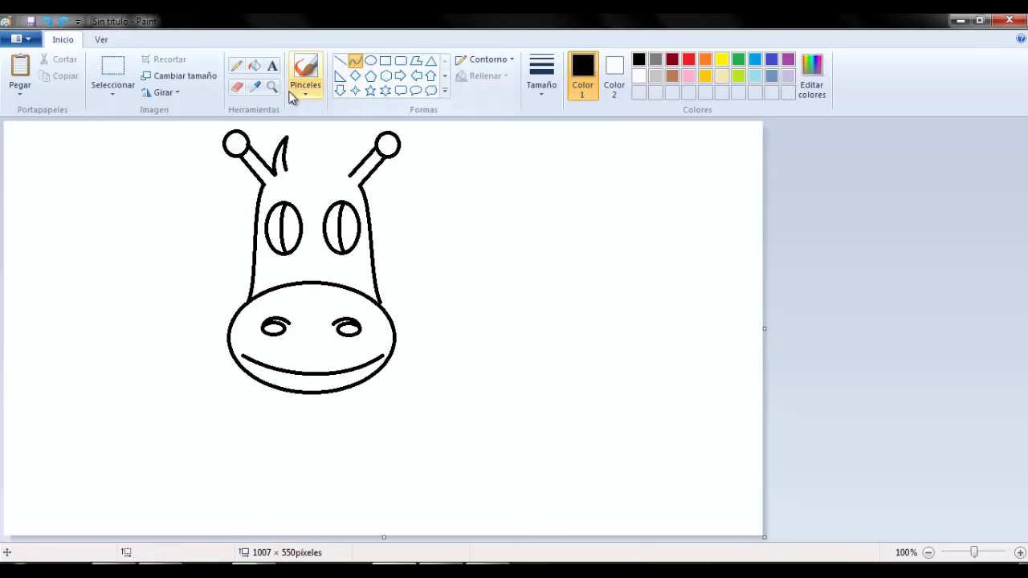
pyautogui.click(271, 86)
pyautogui.click(316, 143)
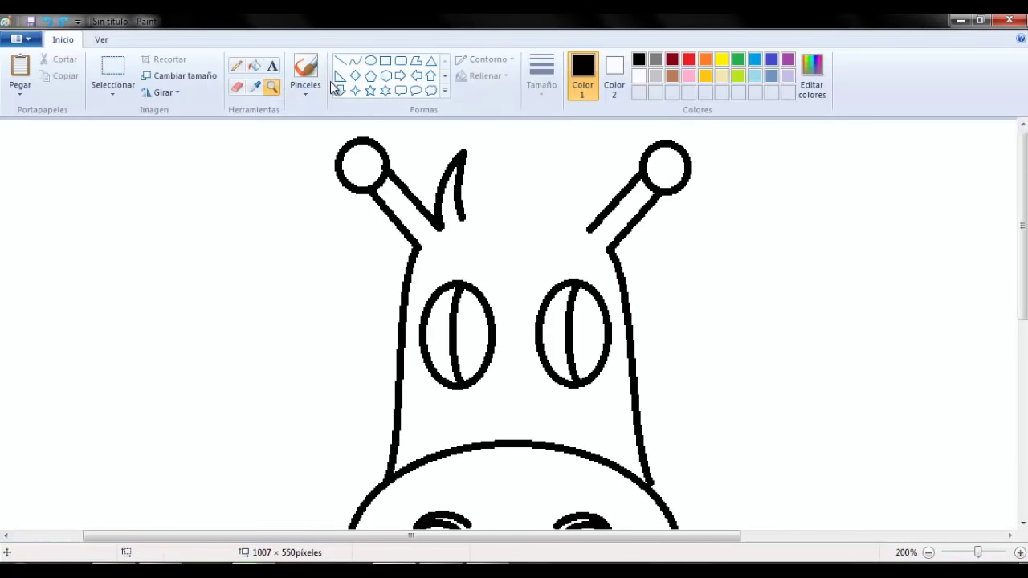
pyautogui.click(355, 61)
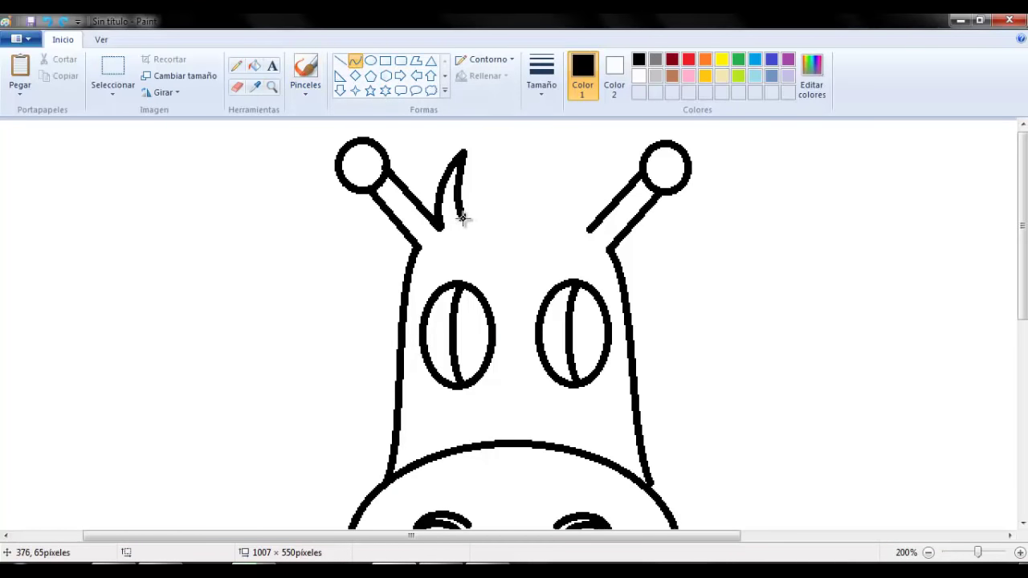
pyautogui.moveTo(462, 218); pyautogui.dragTo(503, 138)
pyautogui.moveTo(485, 191)
pyautogui.mouseDown()
pyautogui.moveTo(480, 160)
pyautogui.moveTo(519, 157)
pyautogui.moveTo(517, 145)
pyautogui.moveTo(492, 216)
pyautogui.moveTo(489, 202)
pyautogui.mouseUp()
pyautogui.click(499, 142)
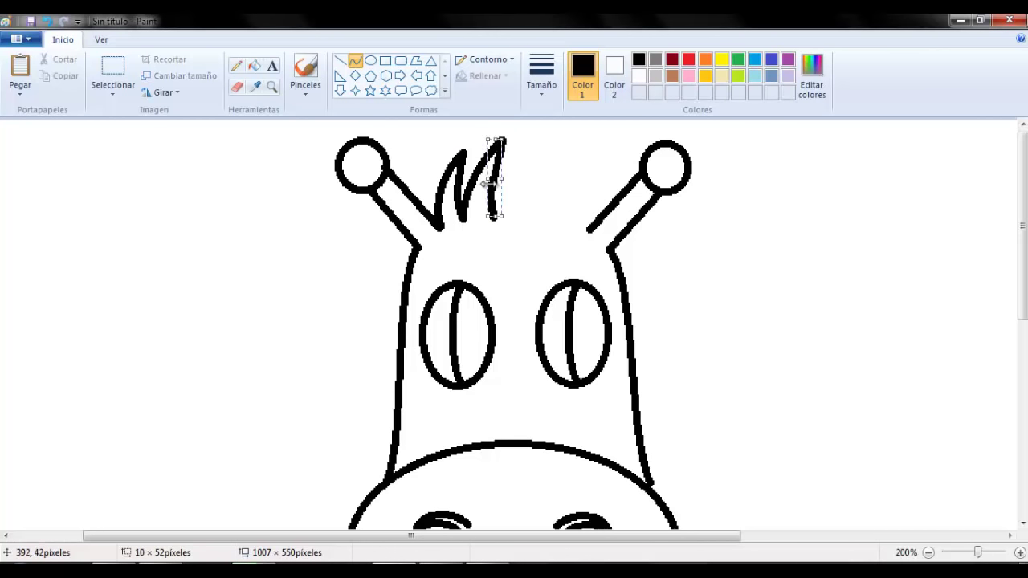
pyautogui.click(489, 209)
# Continue the hair with a taller central spike and one more spike ending at the inner base of the right horn
pyautogui.moveTo(494, 218)
pyautogui.mouseDown()
pyautogui.moveTo(514, 184)
pyautogui.moveTo(512, 123)
pyautogui.moveTo(514, 174)
pyautogui.mouseUp()
pyautogui.moveTo(513, 124); pyautogui.dragTo(532, 219)
pyautogui.moveTo(534, 152); pyautogui.dragTo(546, 175)
pyautogui.moveTo(534, 221)
pyautogui.mouseDown()
pyautogui.moveTo(553, 202)
pyautogui.moveTo(561, 148)
pyautogui.moveTo(551, 198)
pyautogui.moveTo(570, 154)
pyautogui.moveTo(583, 228)
pyautogui.mouseUp()
pyautogui.click(589, 145)
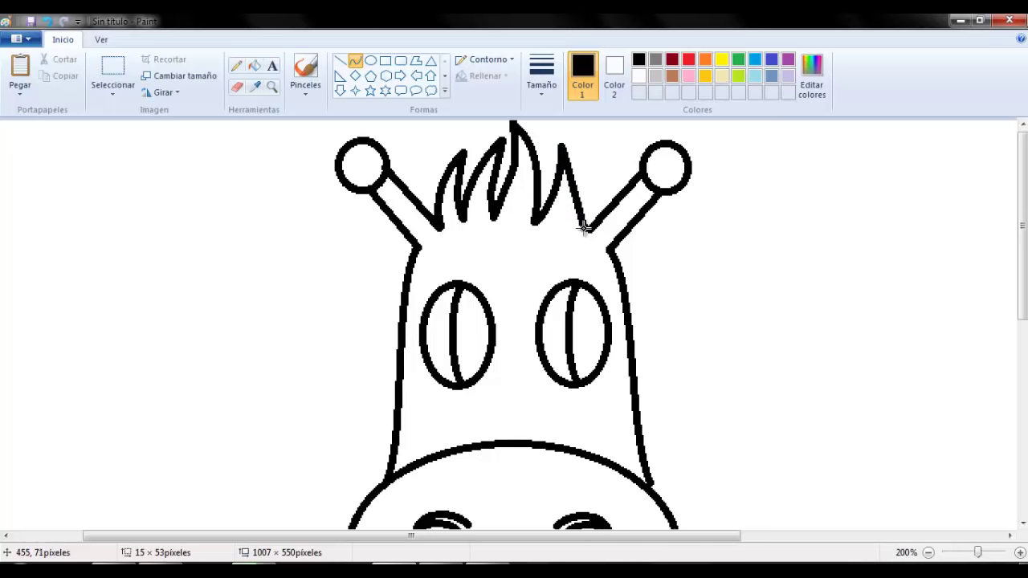
pyautogui.moveTo(579, 175); pyautogui.dragTo(588, 199)
pyautogui.click(613, 165)
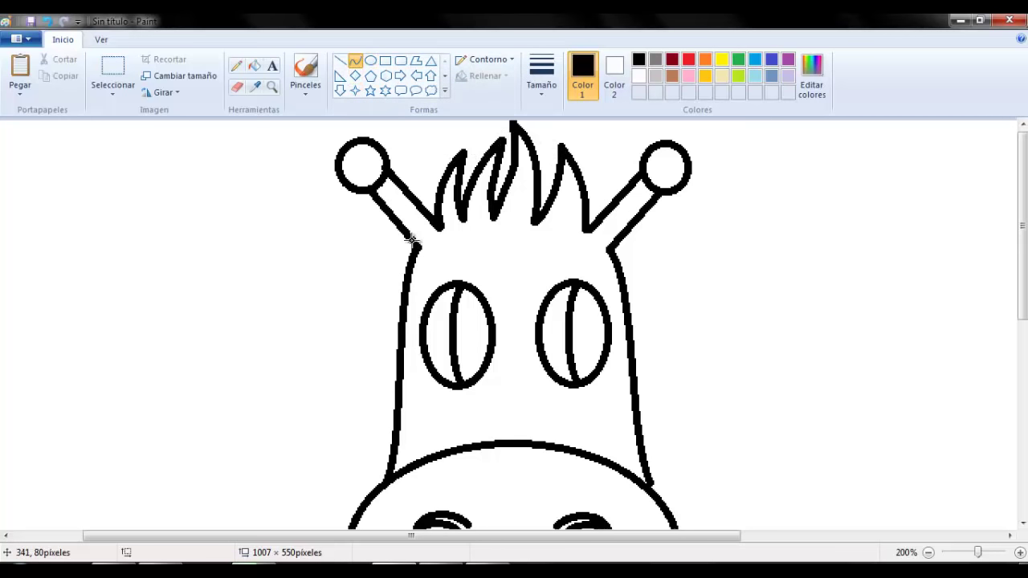
# Draw the left ear as a leaf shape about 103 px wide from three curves, extending outward from the outer base of the left horn
pyautogui.moveTo(415, 248)
pyautogui.mouseDown()
pyautogui.moveTo(298, 269)
pyautogui.moveTo(261, 295)
pyautogui.mouseUp()
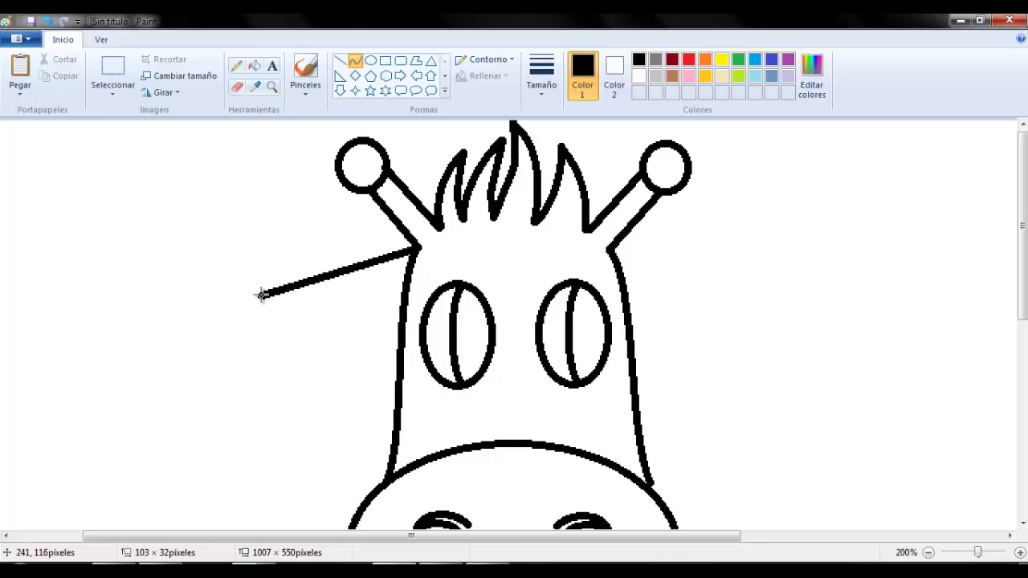
pyautogui.moveTo(360, 248)
pyautogui.mouseDown()
pyautogui.moveTo(367, 238)
pyautogui.moveTo(271, 270)
pyautogui.moveTo(365, 278)
pyautogui.moveTo(418, 246)
pyautogui.mouseUp()
pyautogui.click(264, 308)
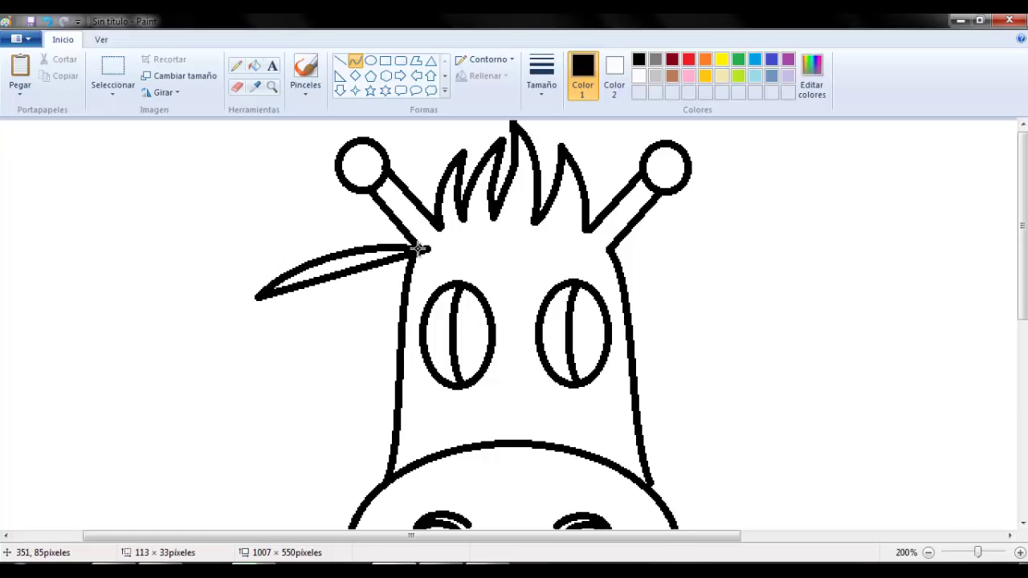
pyautogui.moveTo(344, 274); pyautogui.dragTo(352, 292)
pyautogui.click(279, 291)
pyautogui.moveTo(258, 293)
pyautogui.mouseDown()
pyautogui.moveTo(412, 243)
pyautogui.moveTo(403, 231)
pyautogui.moveTo(301, 232)
pyautogui.moveTo(352, 224)
pyautogui.moveTo(340, 217)
pyautogui.mouseUp()
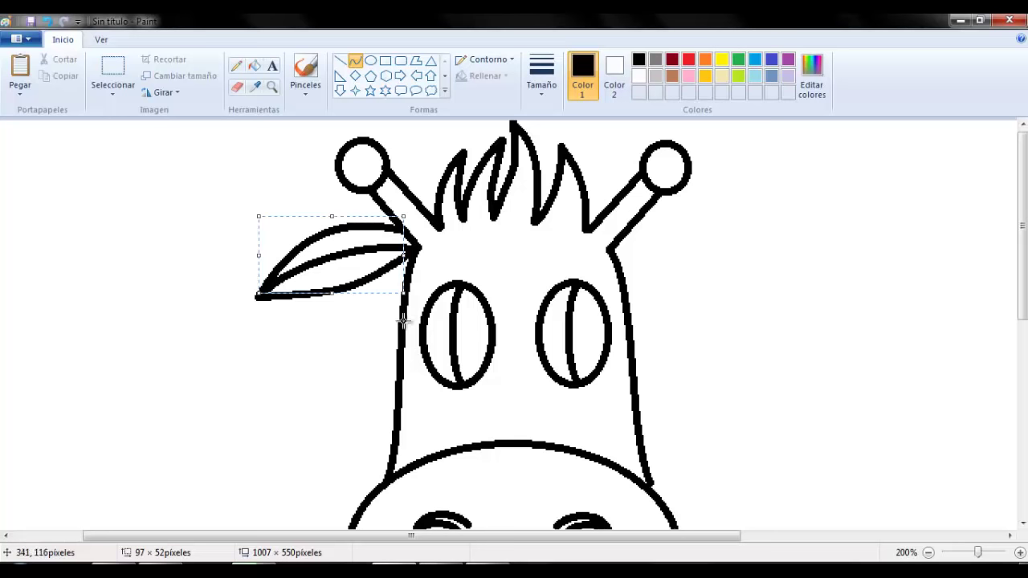
pyautogui.click(381, 353)
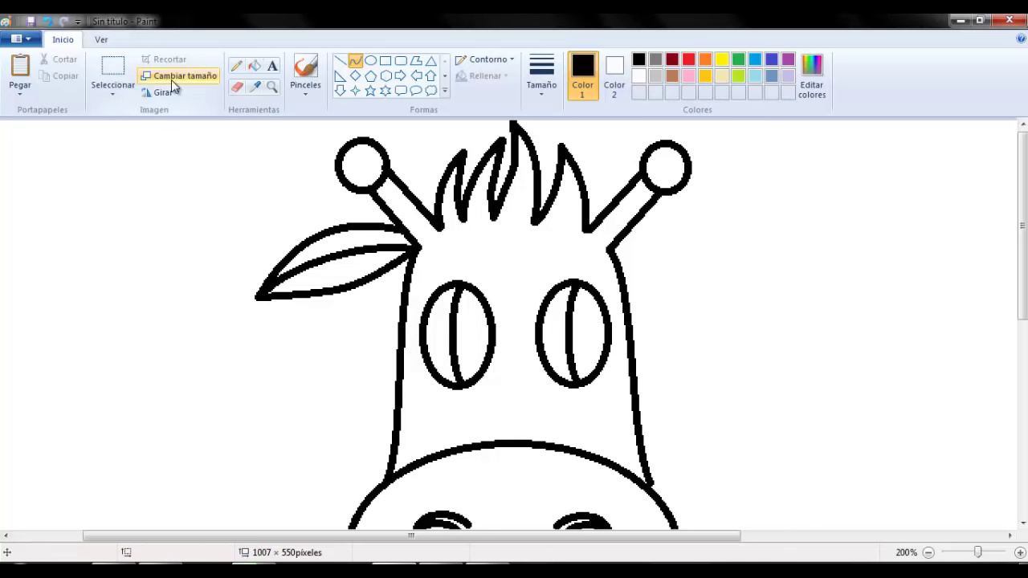
# Set the selection shape to free-form
pyautogui.click(117, 72)
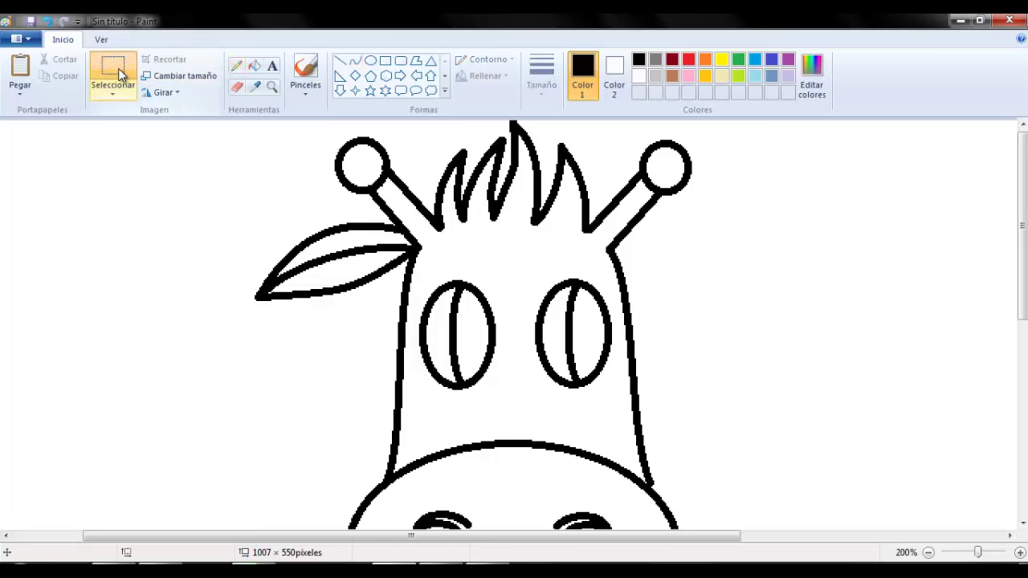
pyautogui.click(113, 93)
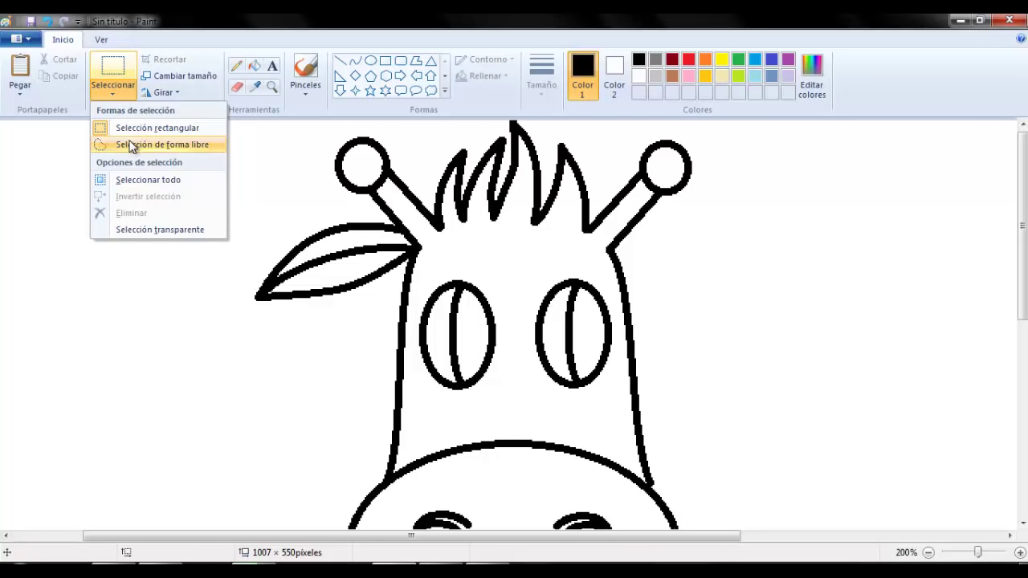
pyautogui.click(130, 143)
pyautogui.moveTo(404, 229)
pyautogui.mouseDown()
pyautogui.moveTo(311, 216)
pyautogui.moveTo(277, 238)
pyautogui.moveTo(247, 306)
pyautogui.moveTo(267, 320)
pyautogui.moveTo(375, 288)
pyautogui.moveTo(402, 231)
pyautogui.mouseUp()
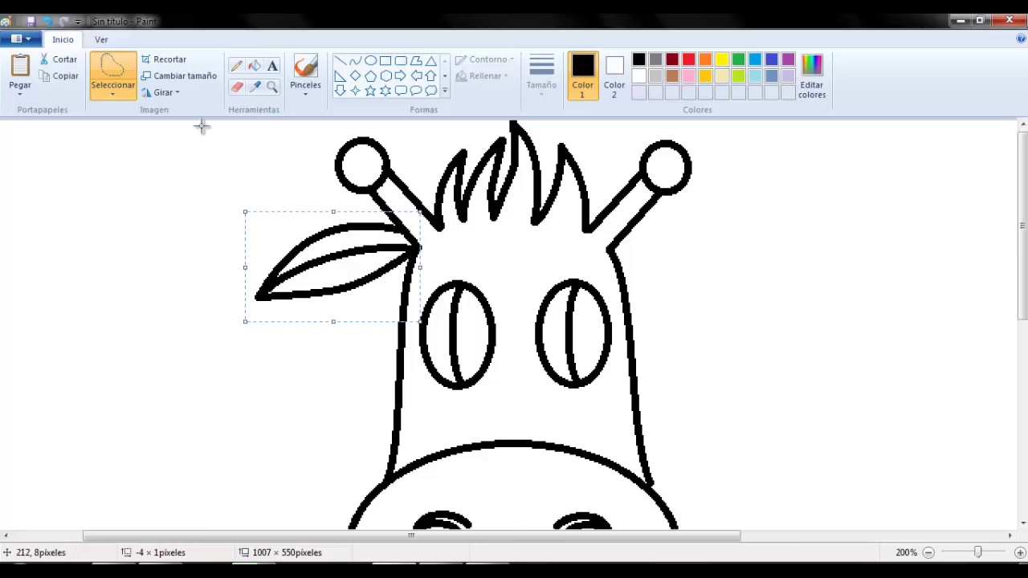
pyautogui.rightClick(319, 274)
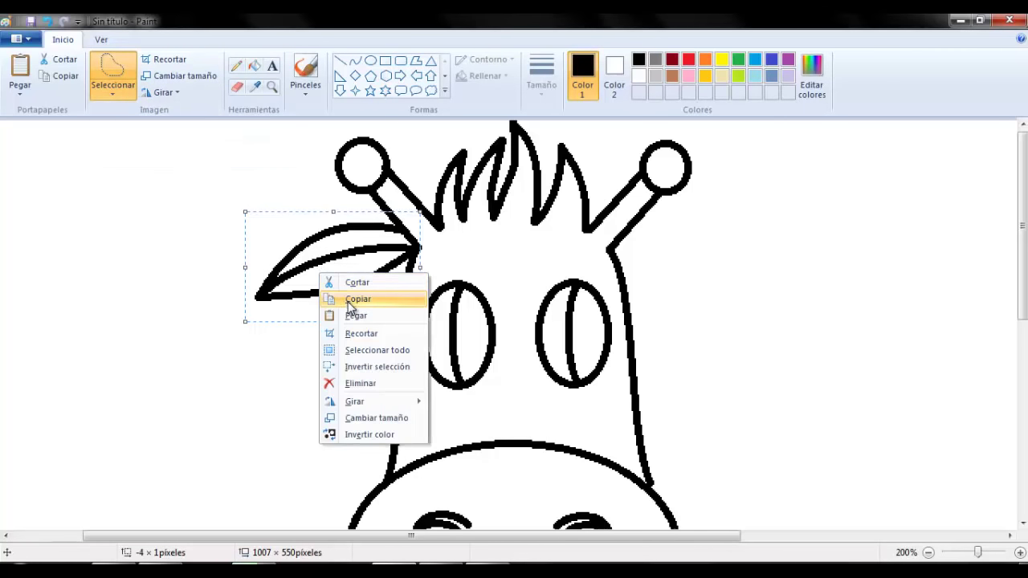
pyautogui.click(213, 335)
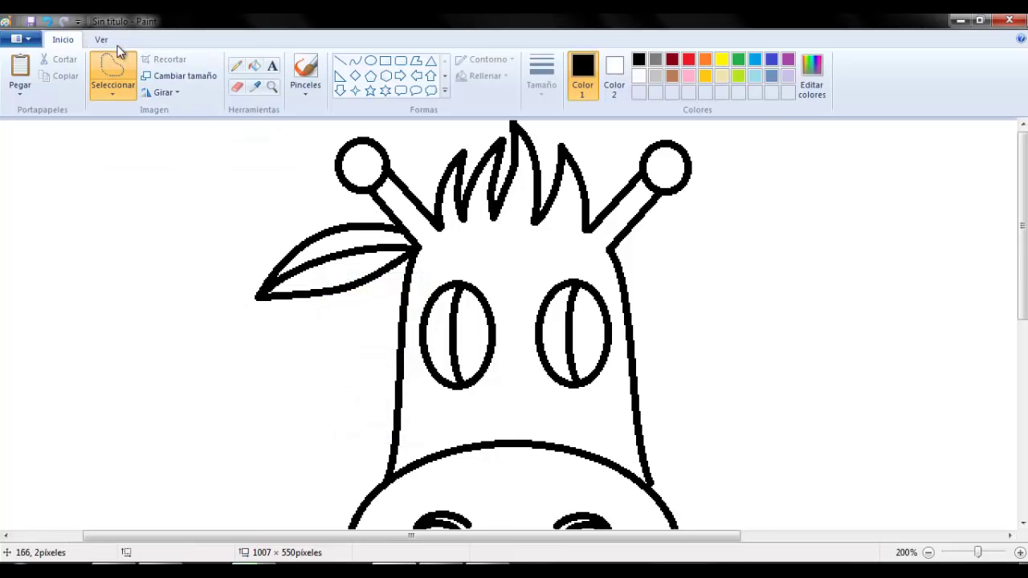
# Turn on transparent selection
pyautogui.click(112, 95)
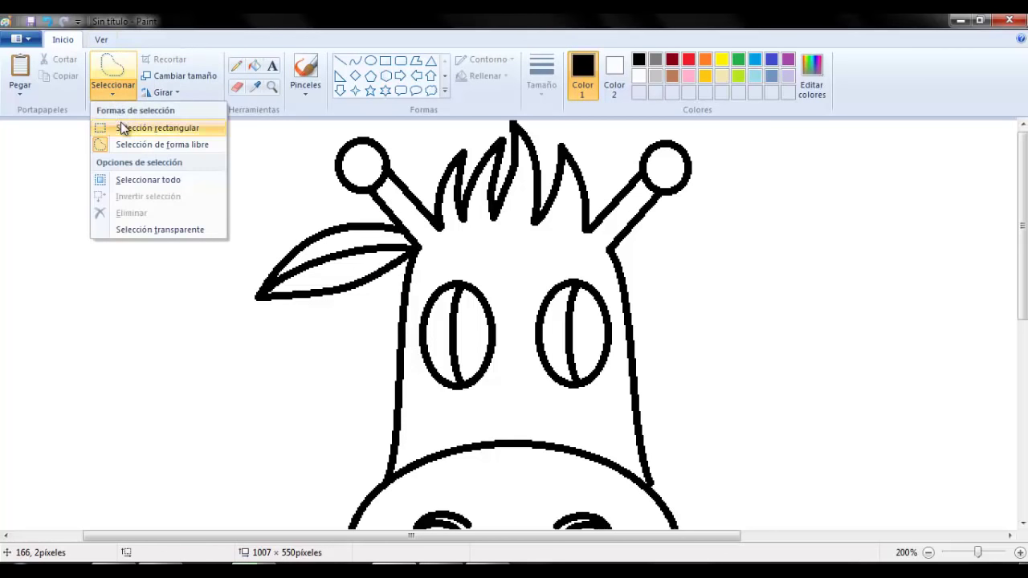
pyautogui.click(135, 231)
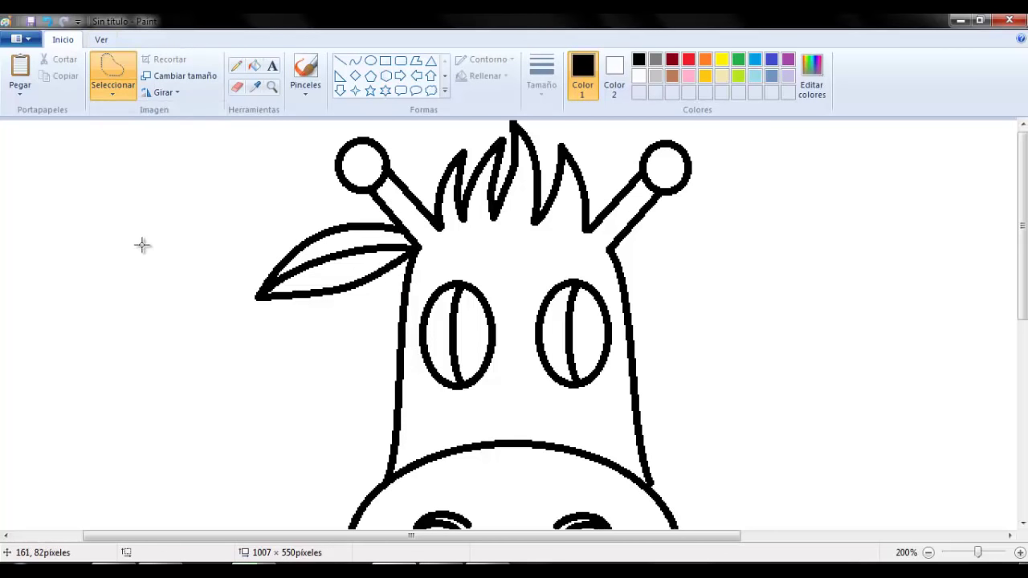
pyautogui.moveTo(217, 538)
pyautogui.mouseDown()
pyautogui.moveTo(115, 541)
pyautogui.moveTo(249, 544)
pyautogui.moveTo(224, 546)
pyautogui.mouseUp()
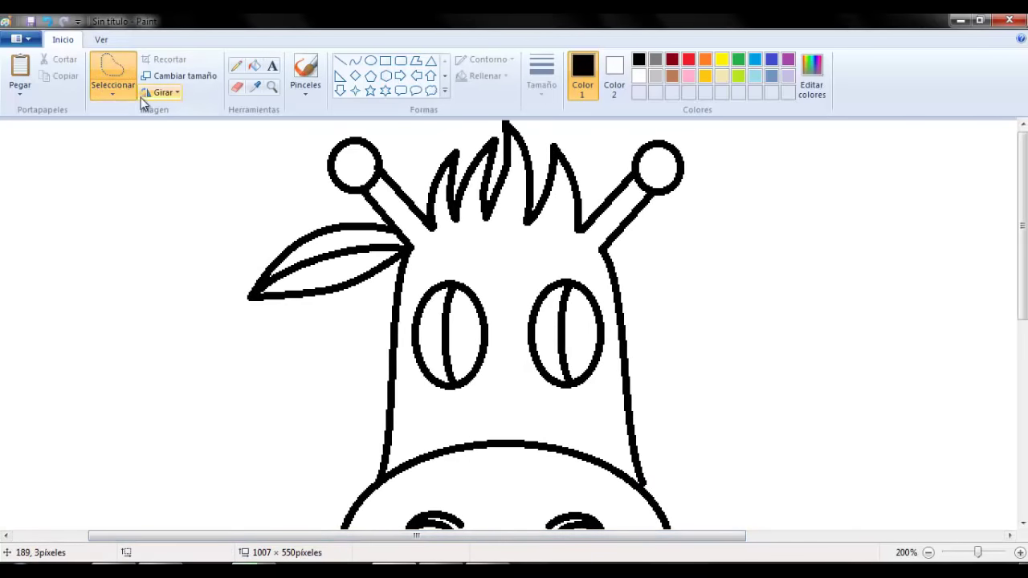
pyautogui.click(119, 95)
pyautogui.click(120, 97)
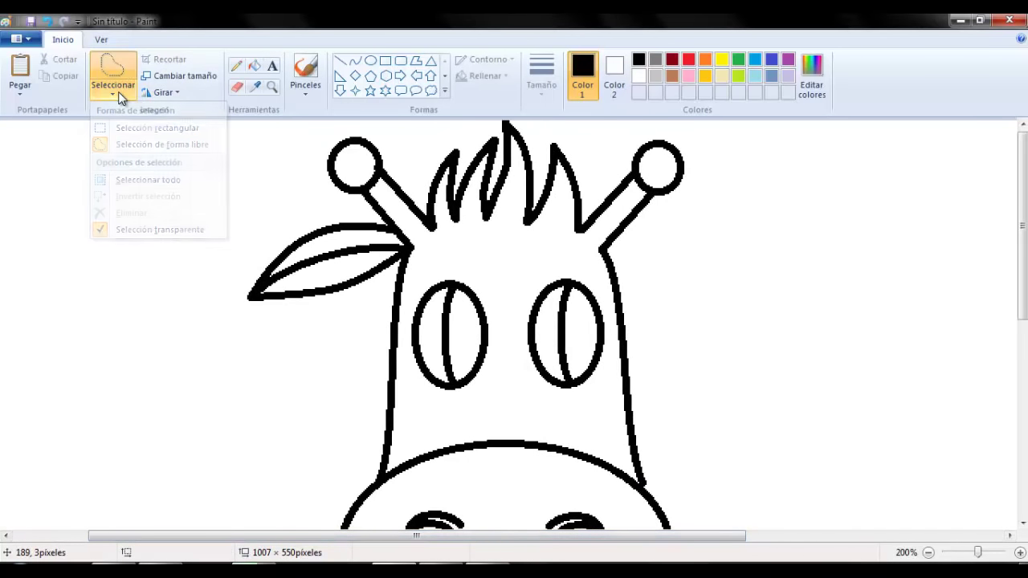
# Outline the left ear with a free-form selection and copy it
pyautogui.moveTo(404, 239)
pyautogui.mouseDown()
pyautogui.moveTo(338, 212)
pyautogui.moveTo(288, 228)
pyautogui.moveTo(247, 282)
pyautogui.moveTo(244, 316)
pyautogui.moveTo(349, 297)
pyautogui.moveTo(408, 241)
pyautogui.mouseUp()
pyautogui.rightClick(392, 249)
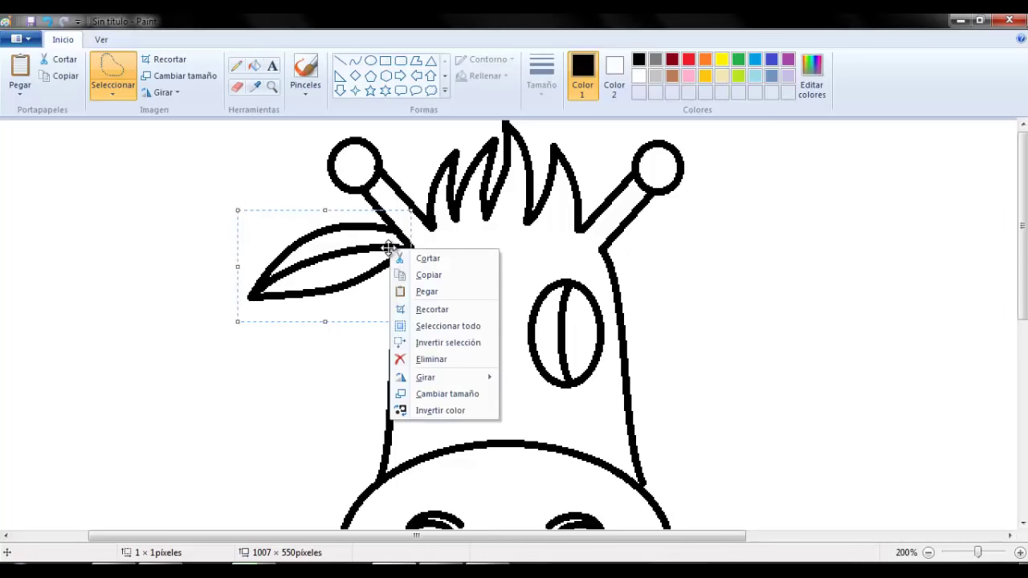
pyautogui.click(428, 275)
pyautogui.click(337, 381)
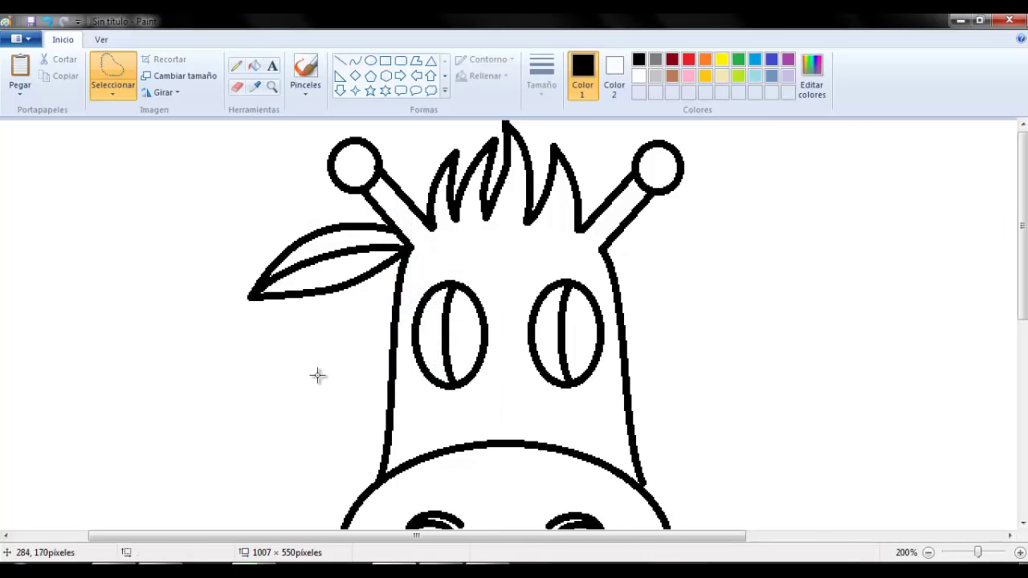
# Paste the copied ear and place it on the empty canvas just outside the left ear
pyautogui.click(271, 86)
pyautogui.rightClick(306, 281)
pyautogui.click(493, 341)
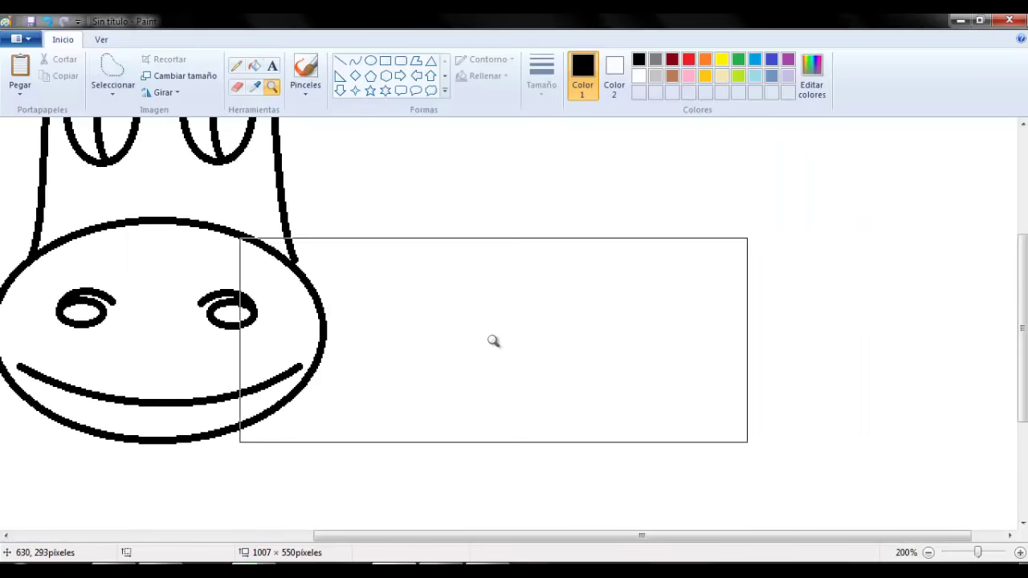
pyautogui.rightClick(365, 509)
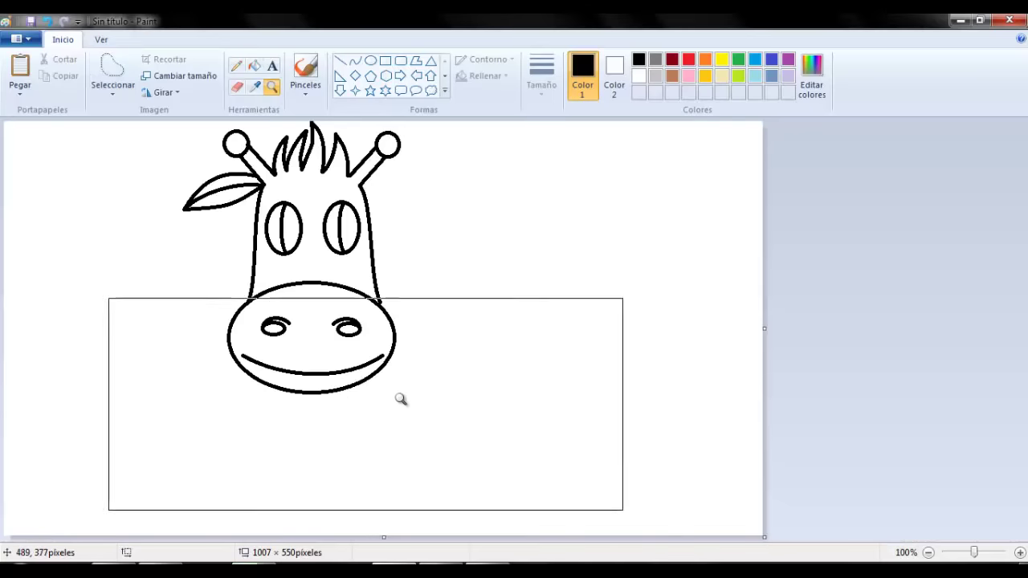
pyautogui.hotkey('alt', 'h')
pyautogui.press('s')
pyautogui.press('h')
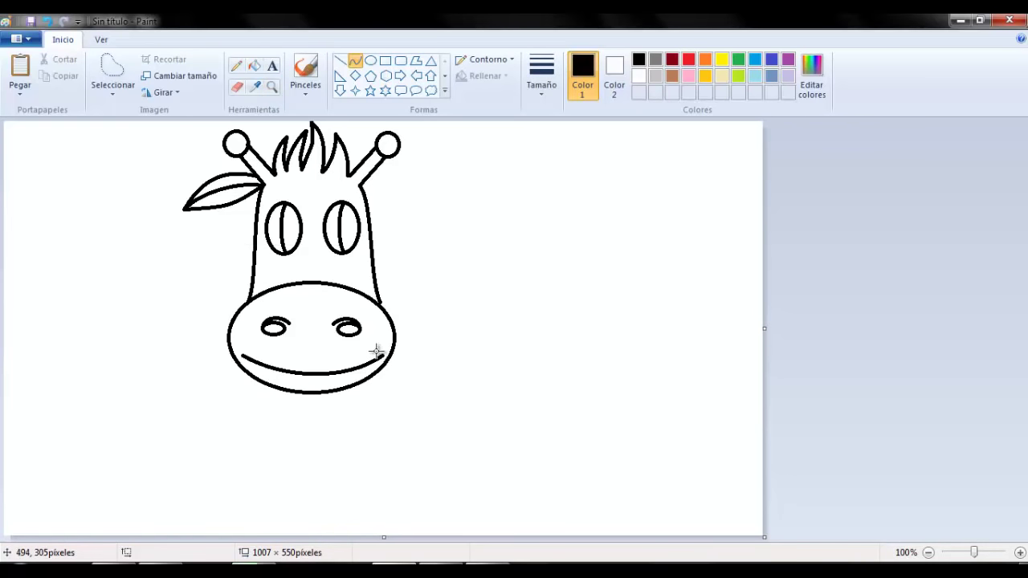
pyautogui.hotkey('ctrl', 'v')
pyautogui.moveTo(81, 156); pyautogui.dragTo(161, 207)
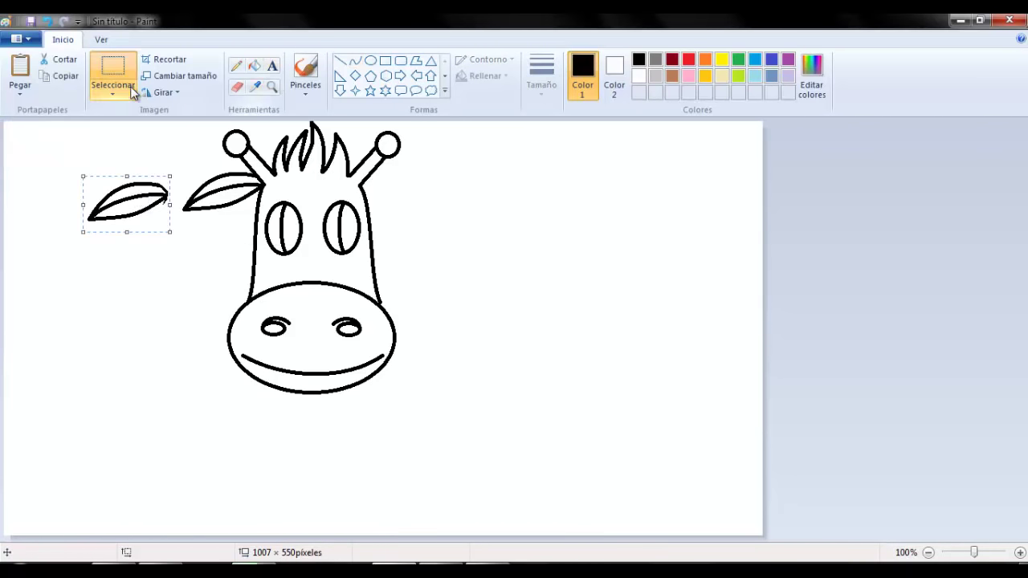
# Flip the pasted ear horizontally and move it to the outer base of the right horn as the right ear
pyautogui.click(124, 94)
pyautogui.click(174, 95)
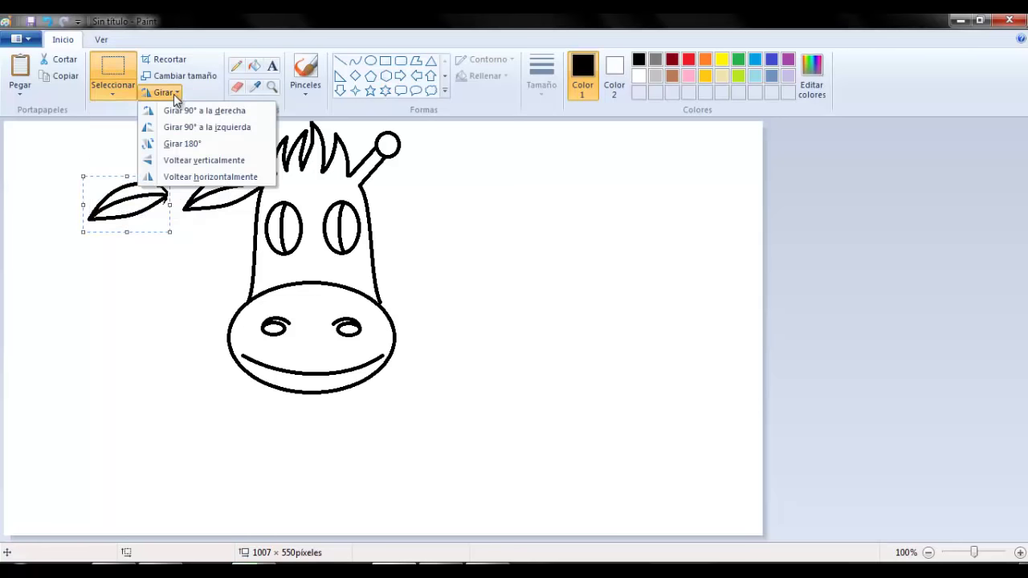
pyautogui.click(188, 176)
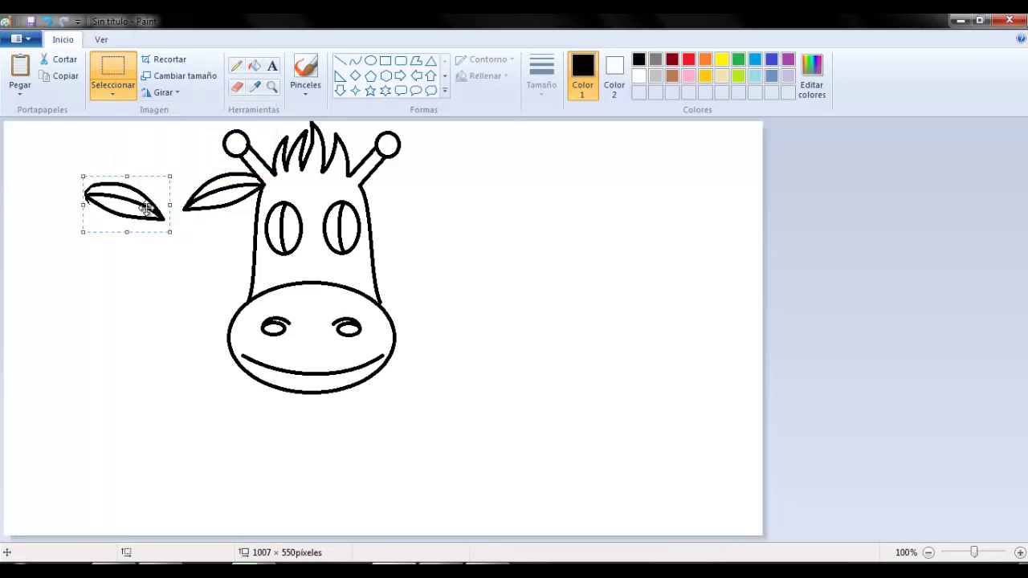
pyautogui.moveTo(171, 205); pyautogui.dragTo(415, 199)
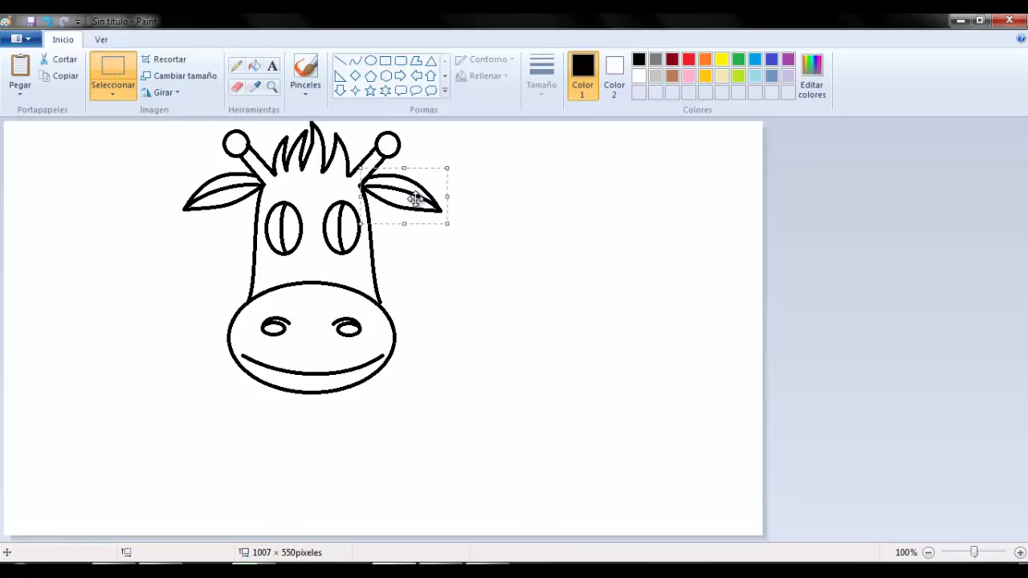
pyautogui.click(499, 219)
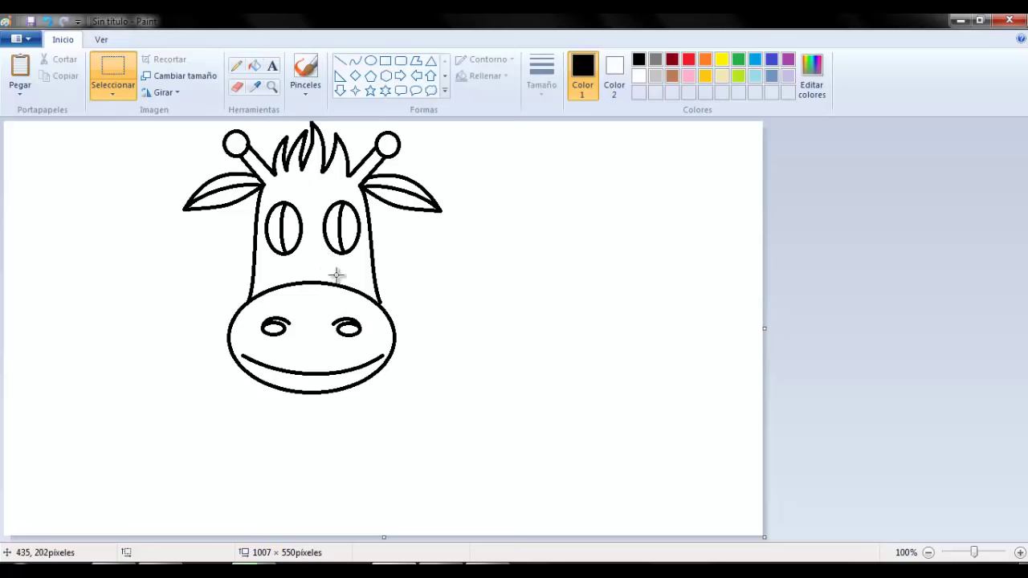
pyautogui.click(271, 88)
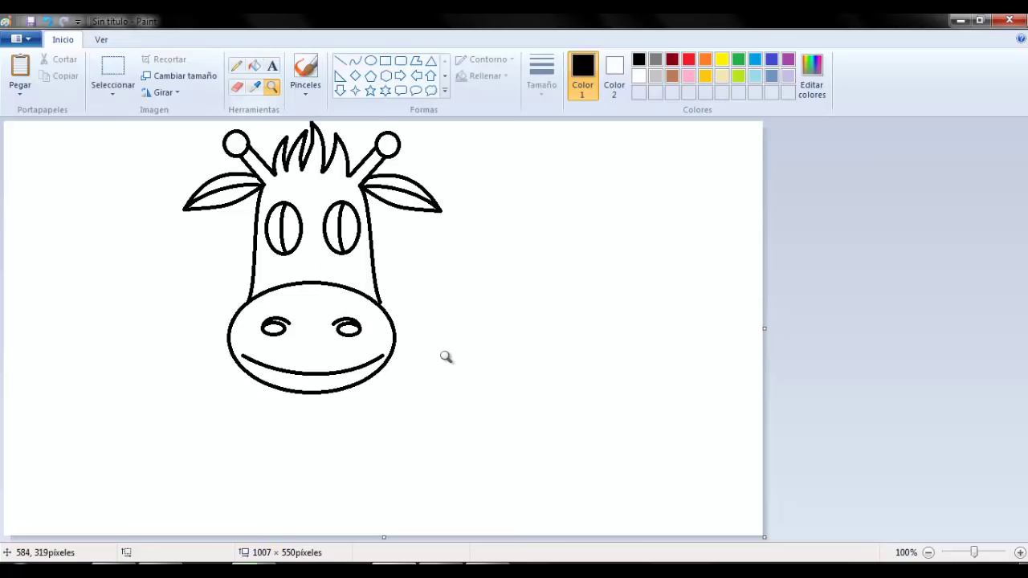
pyautogui.click(447, 356)
pyautogui.click(415, 262)
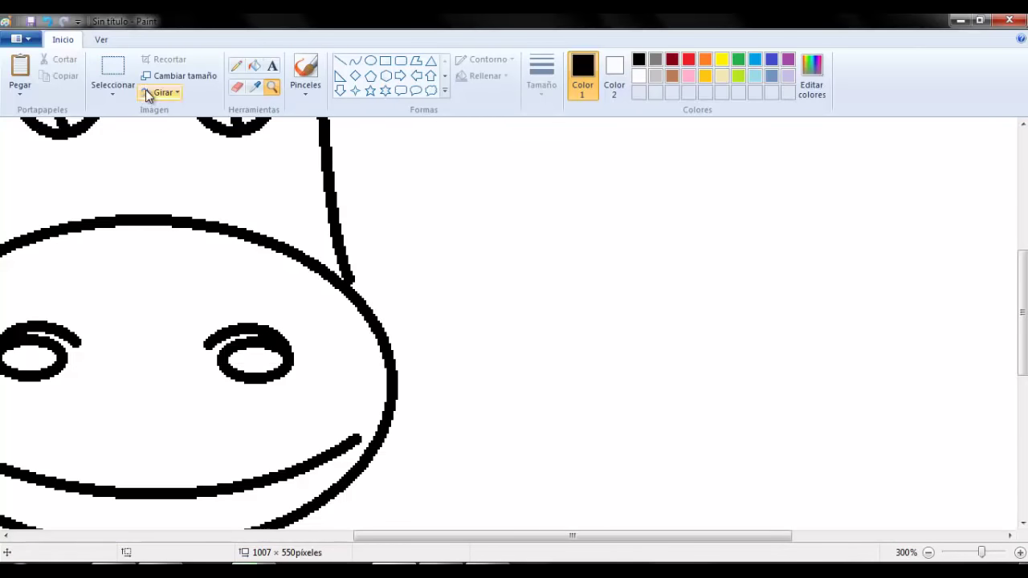
pyautogui.rightClick(193, 337)
pyautogui.rightClick(176, 290)
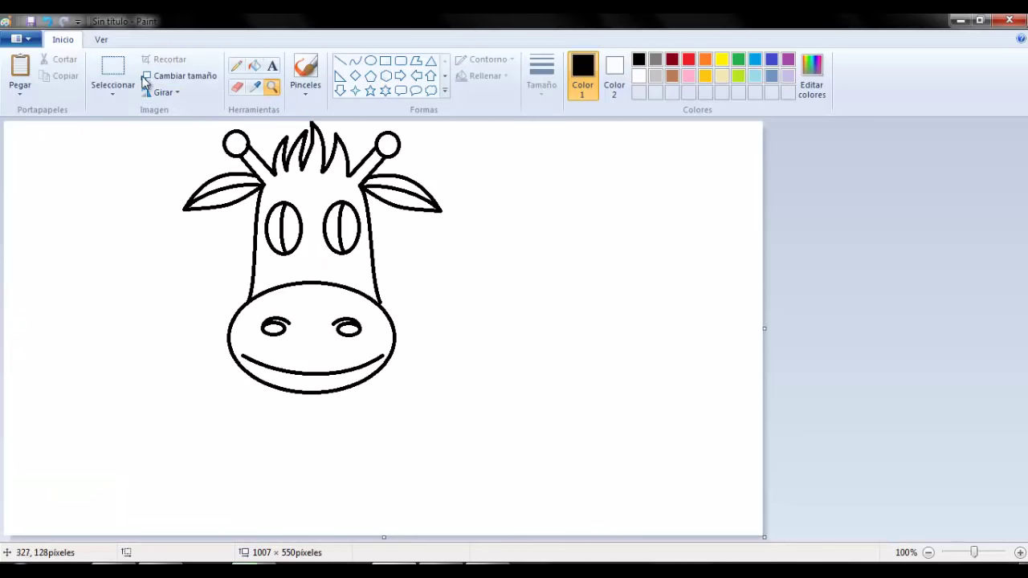
# Draw the left side of the neck as a curve about 71 × 207 px, bending inward from the muzzle to the canvas's lower edge
pyautogui.click(355, 62)
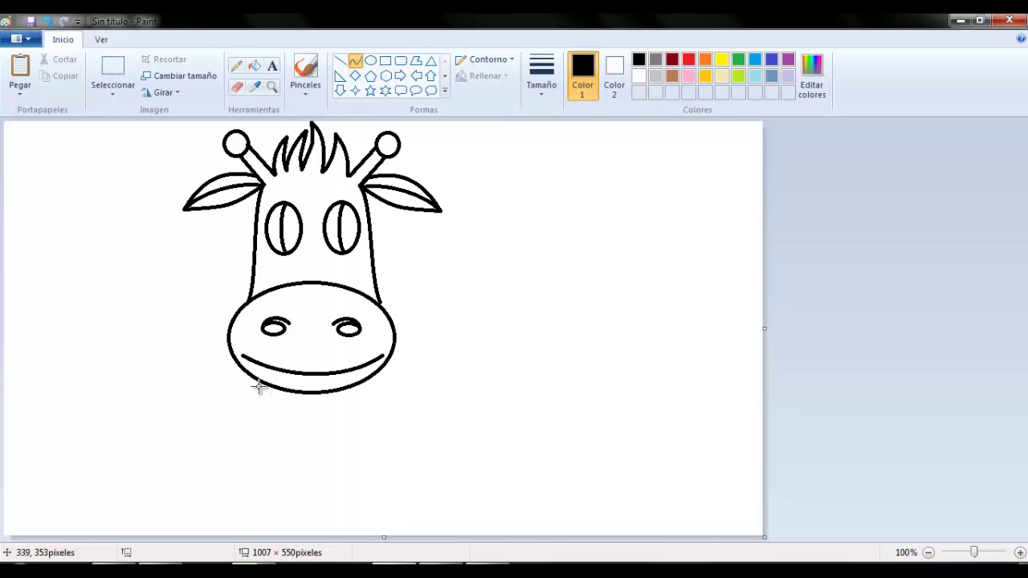
pyautogui.moveTo(258, 381); pyautogui.dragTo(212, 537)
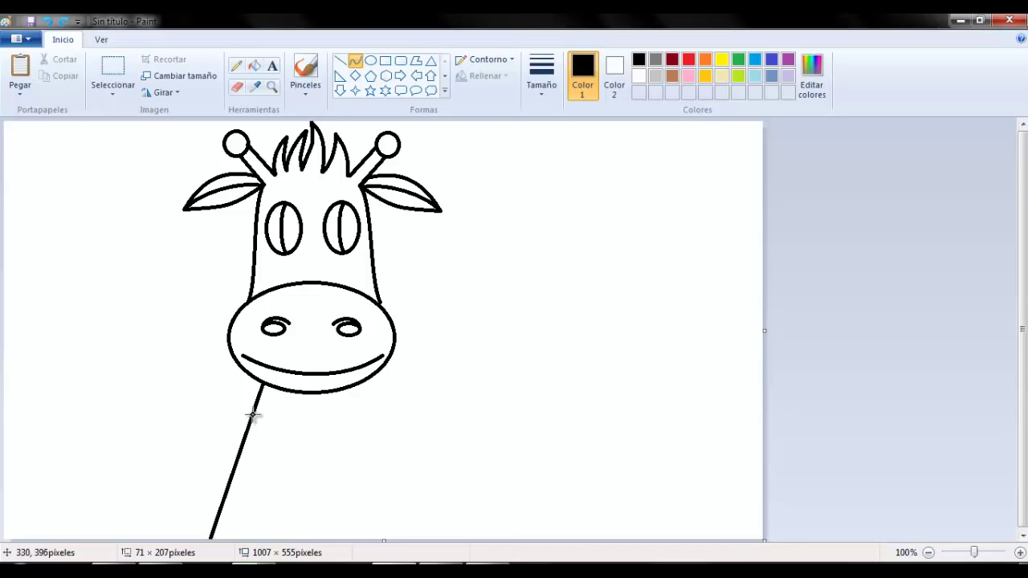
pyautogui.moveTo(254, 416); pyautogui.dragTo(255, 450)
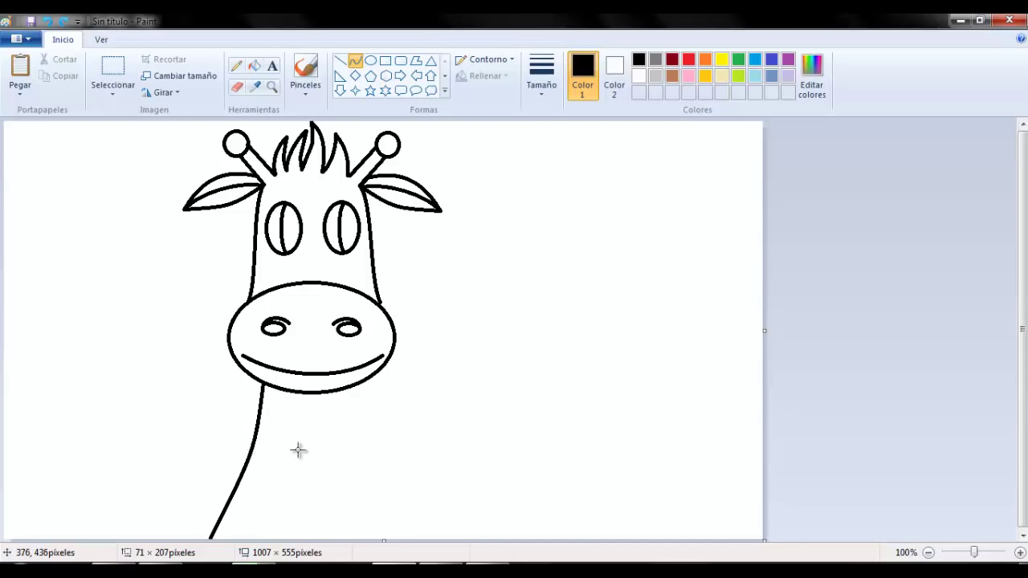
pyautogui.click(256, 443)
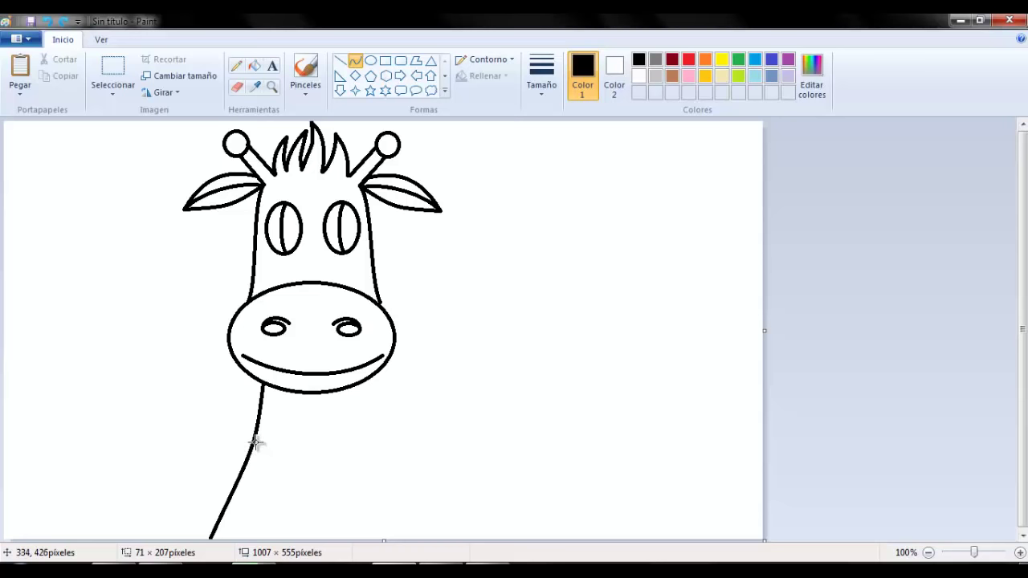
pyautogui.click(255, 444)
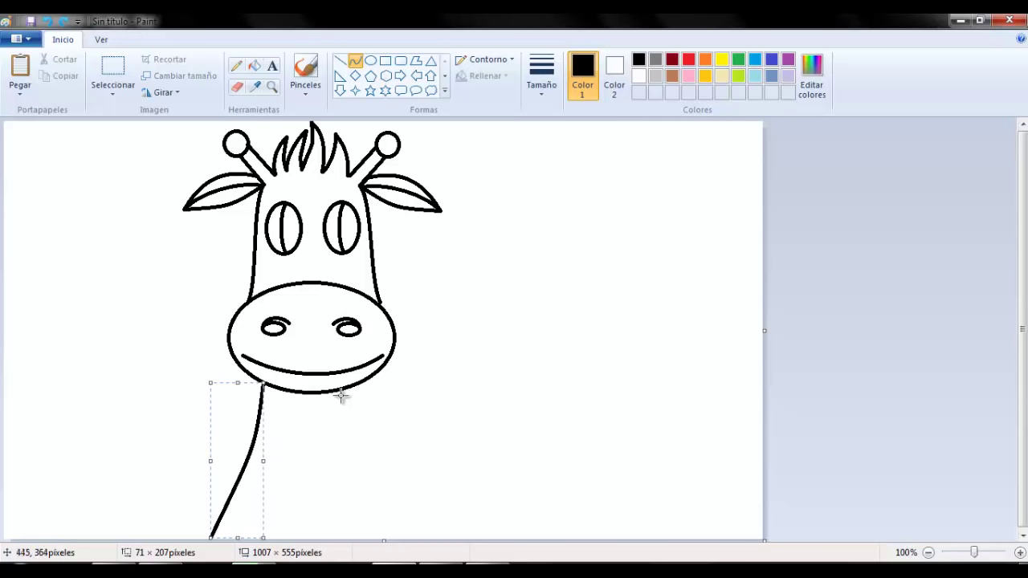
# Draw the right side of the neck as a mirrored curve about 67 × 210 px from the muzzle to the canvas's lower edge
pyautogui.moveTo(364, 384); pyautogui.dragTo(412, 539)
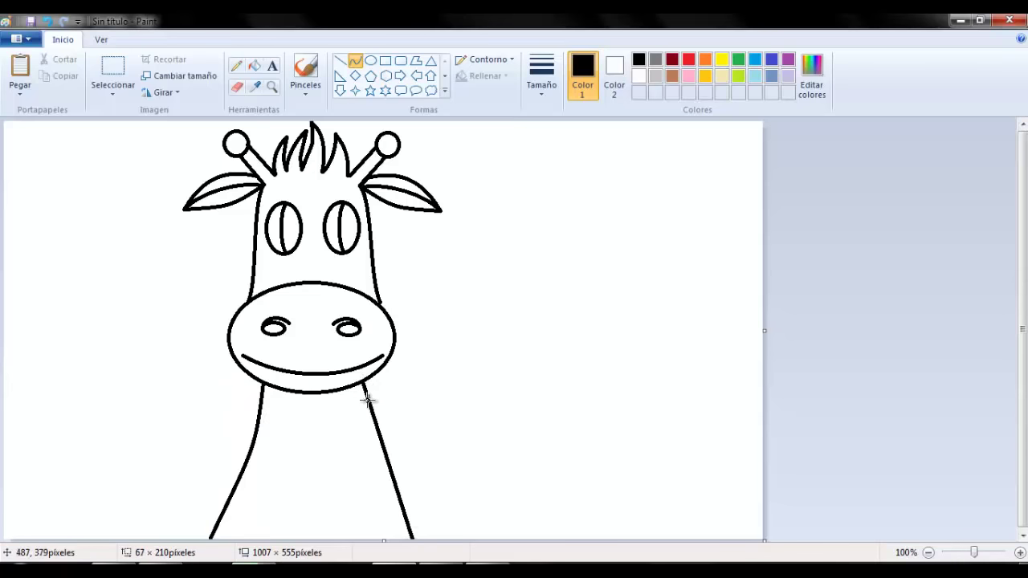
pyautogui.moveTo(369, 408); pyautogui.dragTo(364, 442)
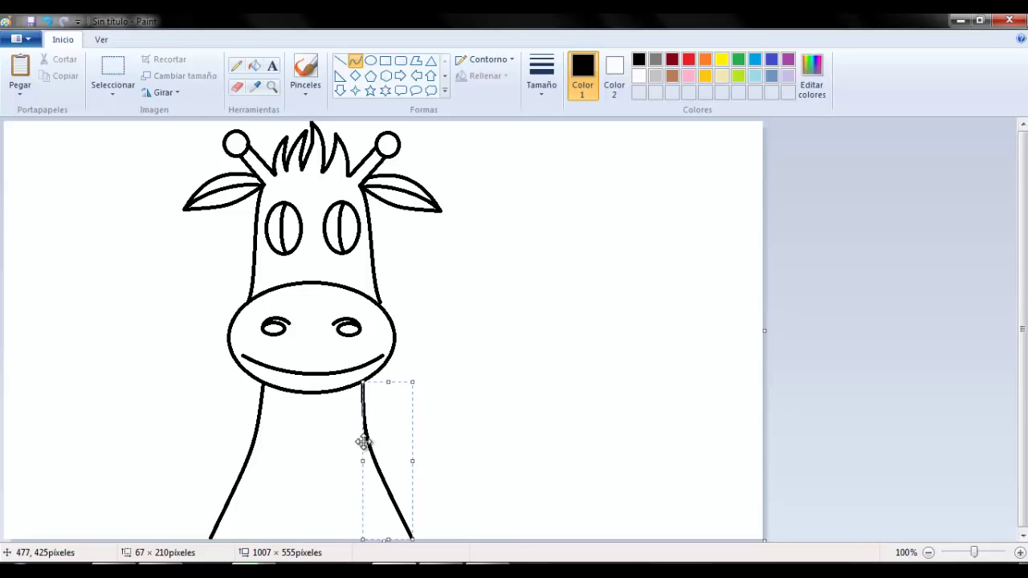
pyautogui.click(363, 441)
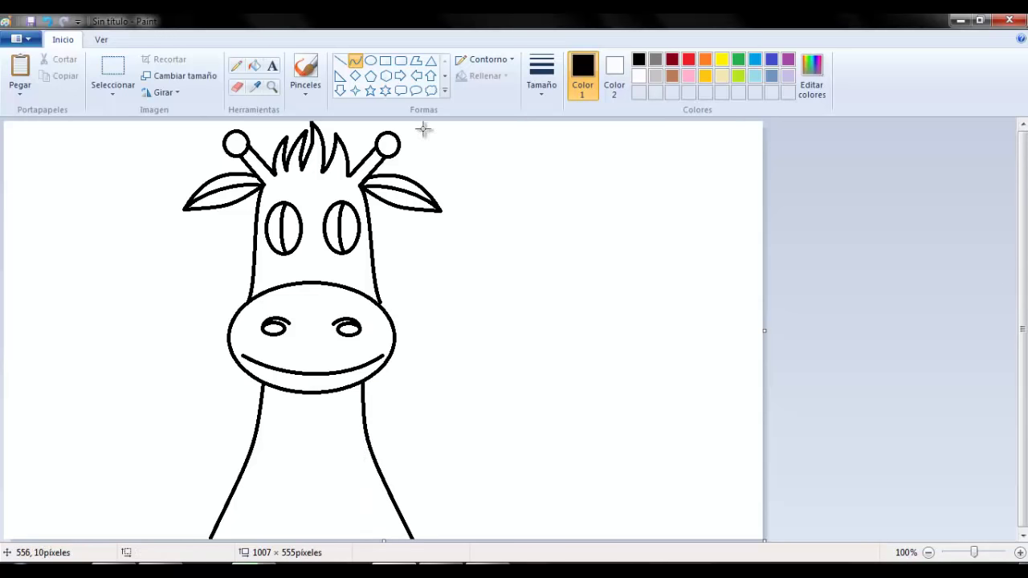
# Draw two angular spots with straight lines against the neck outline, one low on the left side and one high on the right
pyautogui.click(341, 63)
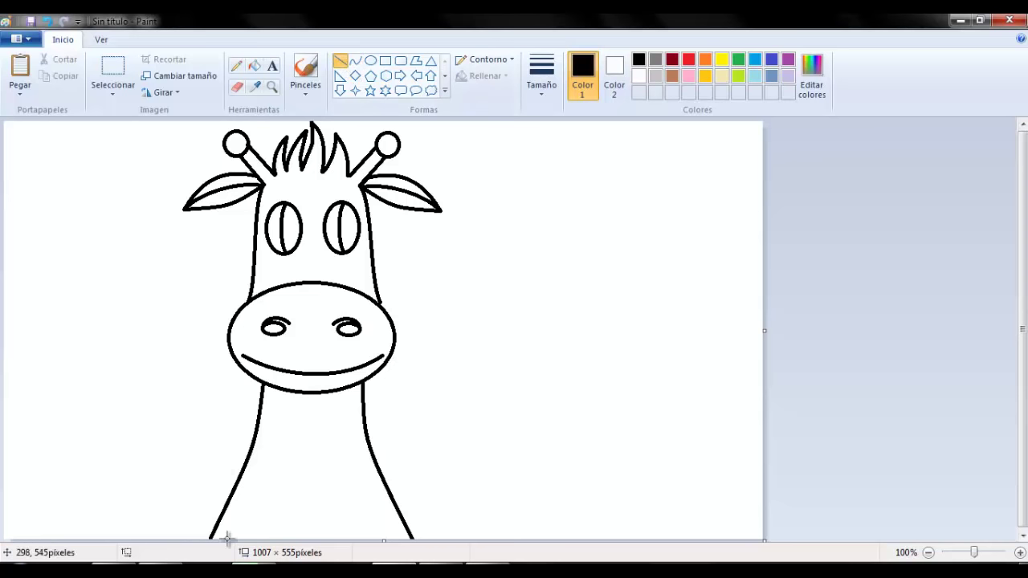
pyautogui.moveTo(217, 523)
pyautogui.mouseDown()
pyautogui.moveTo(241, 529)
pyautogui.moveTo(264, 515)
pyautogui.moveTo(259, 488)
pyautogui.moveTo(233, 489)
pyautogui.mouseUp()
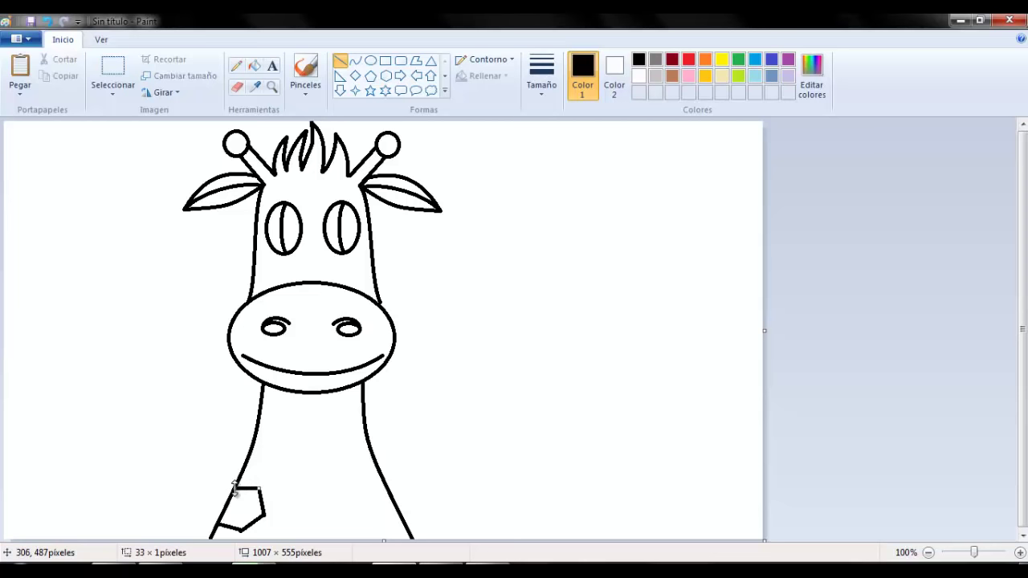
pyautogui.moveTo(364, 412)
pyautogui.mouseDown()
pyautogui.moveTo(335, 423)
pyautogui.moveTo(347, 417)
pyautogui.moveTo(338, 413)
pyautogui.moveTo(324, 438)
pyautogui.moveTo(351, 459)
pyautogui.moveTo(371, 445)
pyautogui.mouseUp()
pyautogui.click(337, 436)
pyautogui.click(342, 452)
pyautogui.click(356, 460)
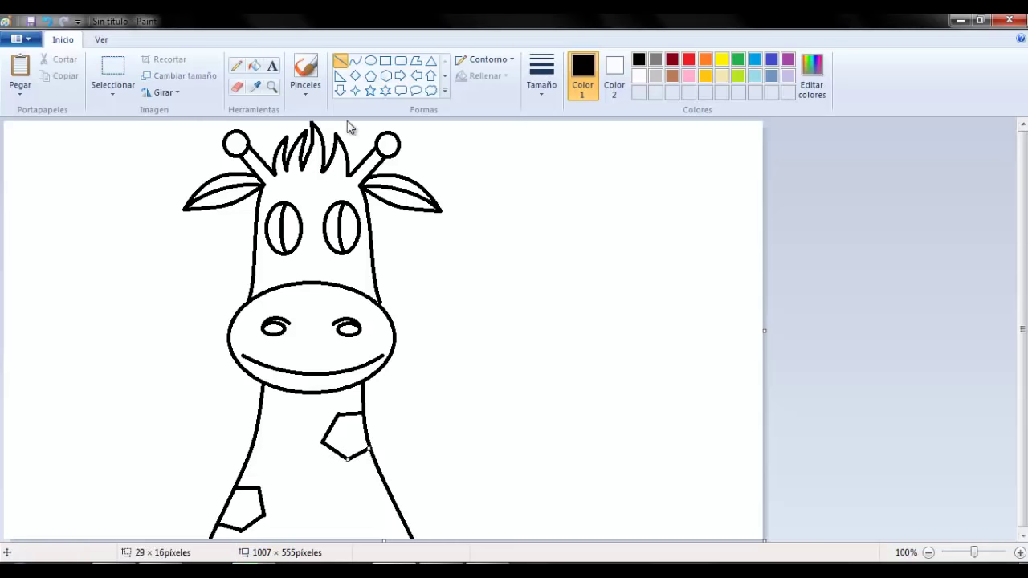
# Add two pentagon spots inside the neck: about 68 × 69 px at the lower right and 37 × 41 px at the upper left
pyautogui.click(370, 75)
pyautogui.moveTo(308, 479); pyautogui.dragTo(363, 534)
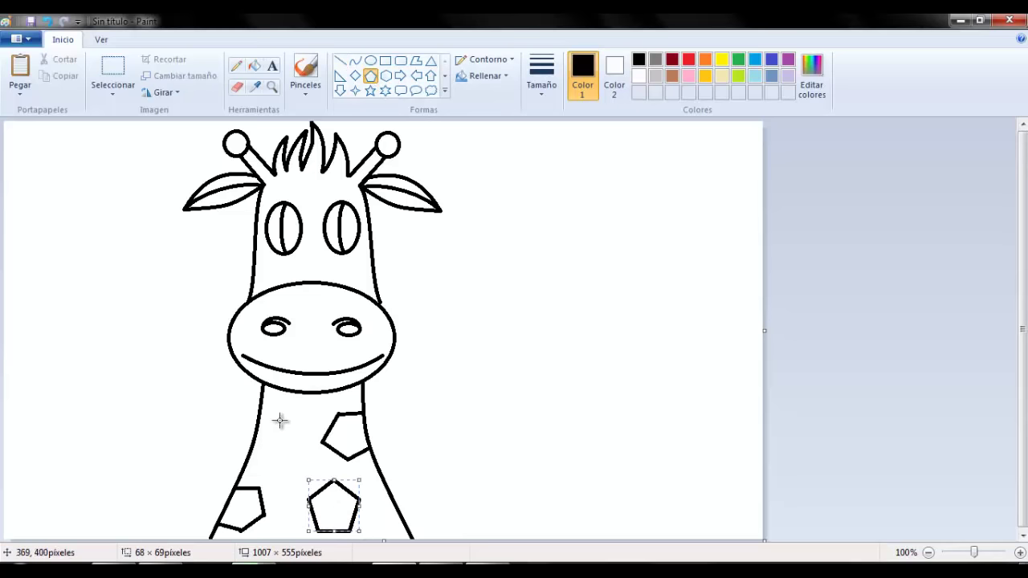
pyautogui.moveTo(268, 403); pyautogui.dragTo(297, 436)
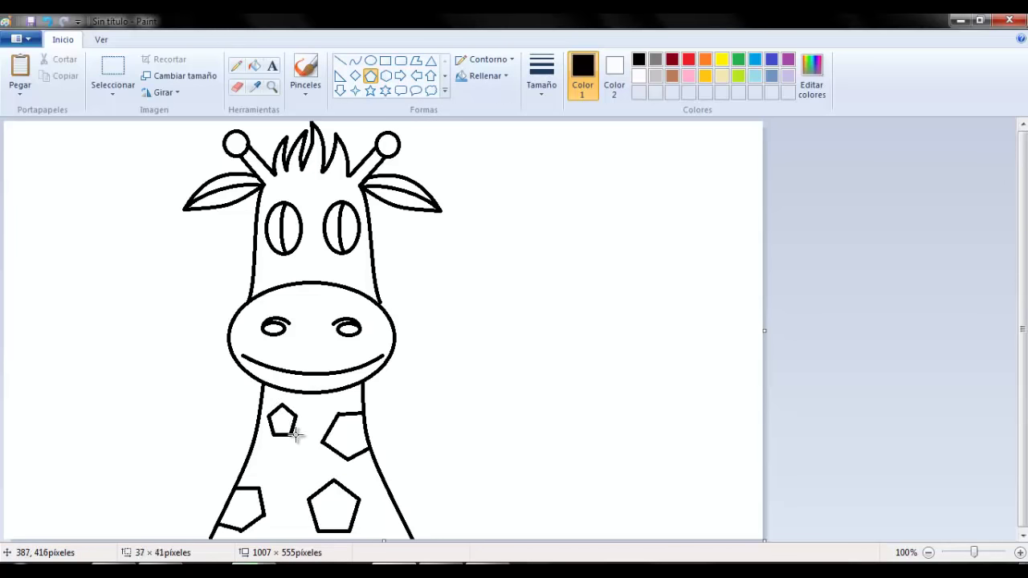
pyautogui.click(459, 349)
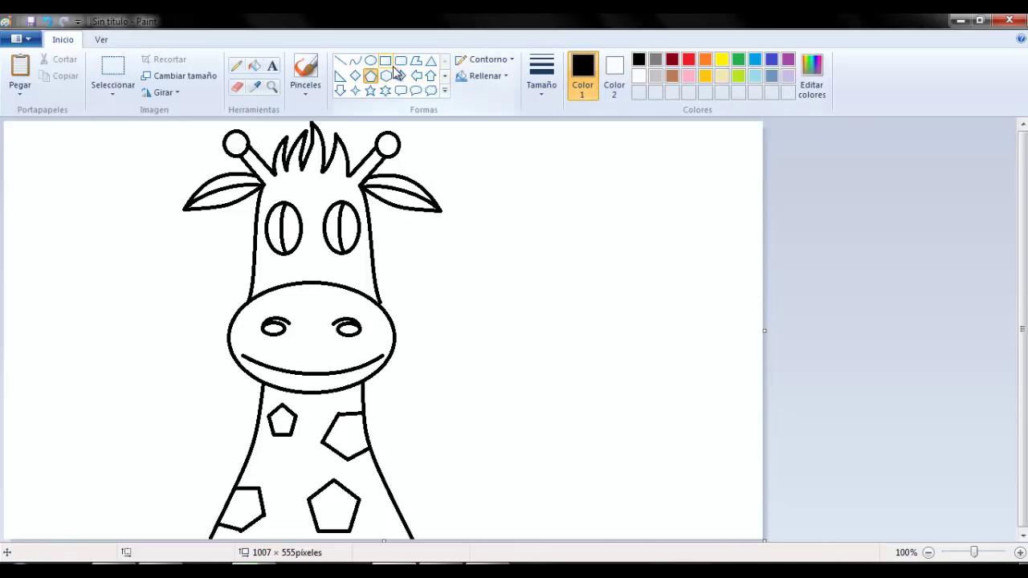
# Fill the right halves of both eyes with black and the muzzle with pale beige
pyautogui.click(257, 69)
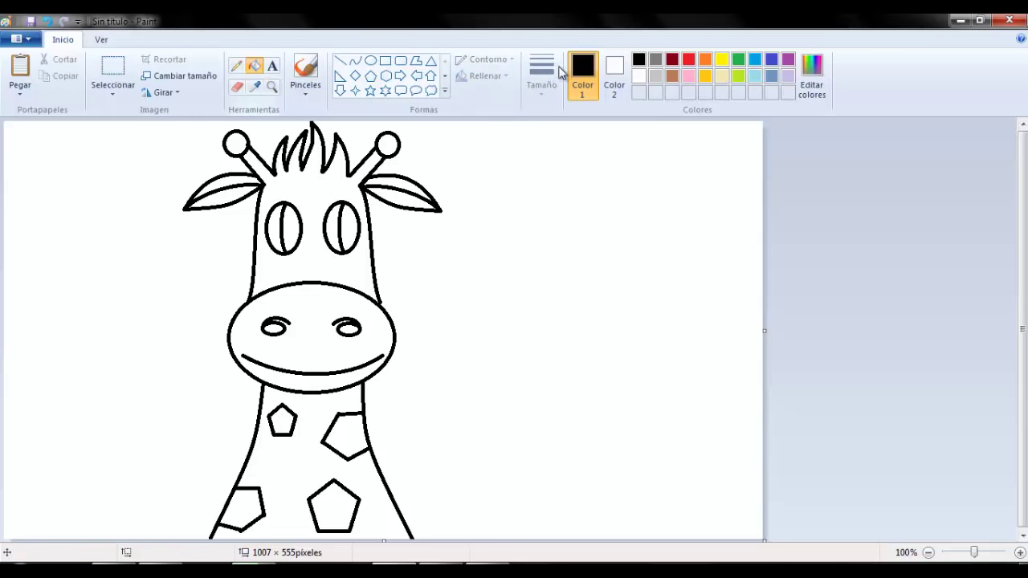
pyautogui.click(297, 229)
pyautogui.click(350, 227)
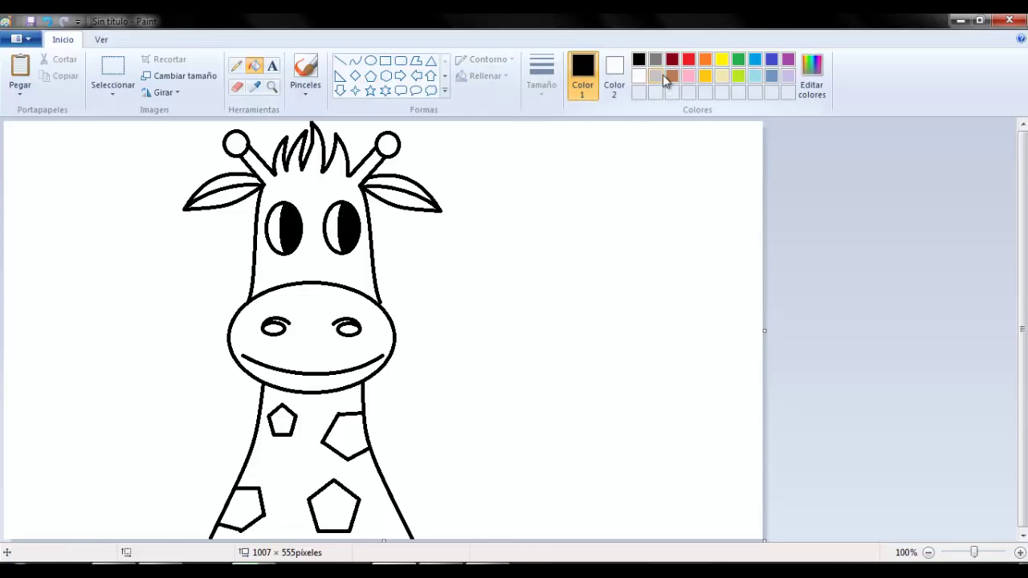
pyautogui.click(722, 75)
pyautogui.click(328, 306)
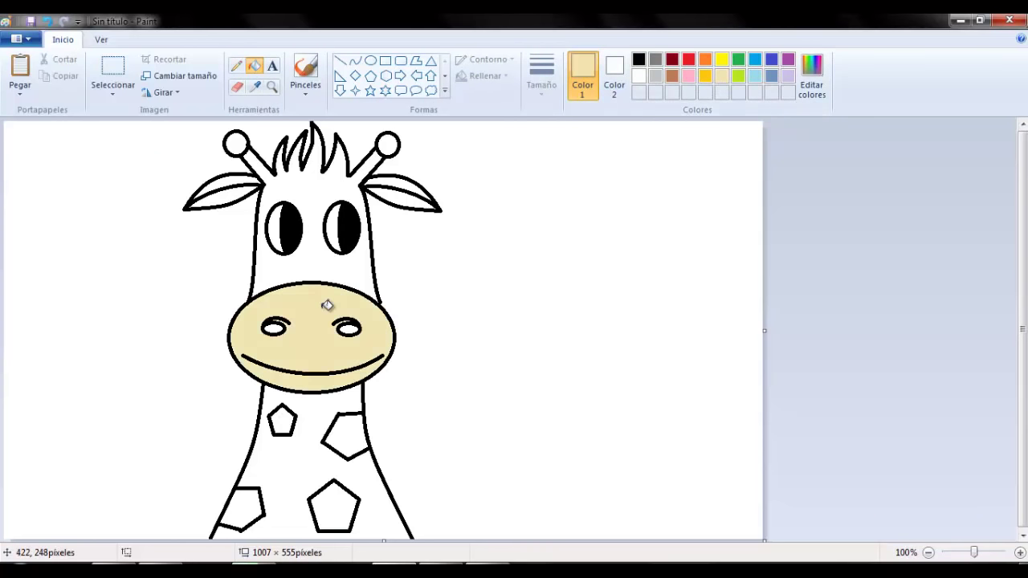
# Fill the head, the neck and the upper halves of both ears with gold
pyautogui.click(705, 75)
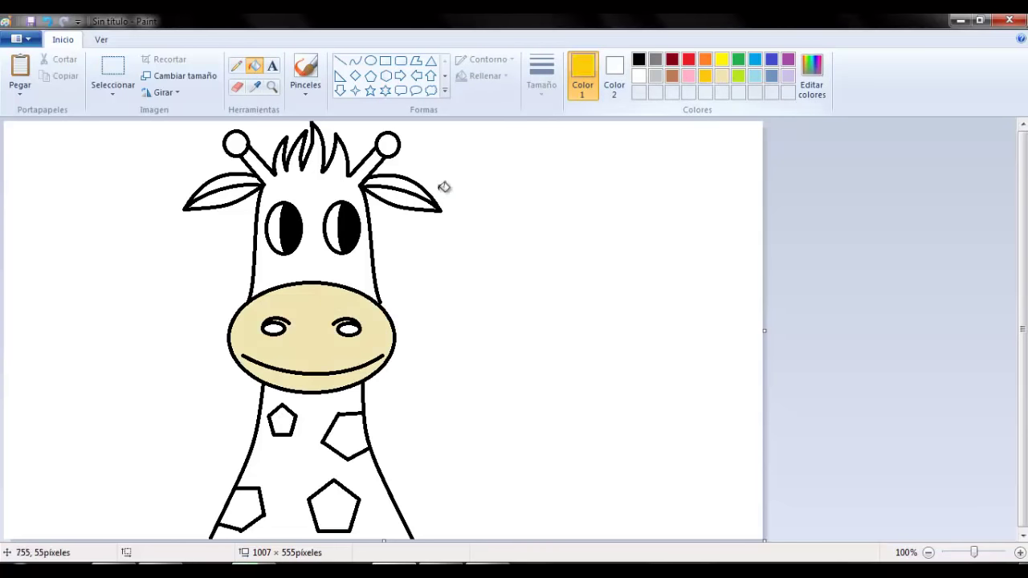
pyautogui.click(321, 245)
pyautogui.click(309, 412)
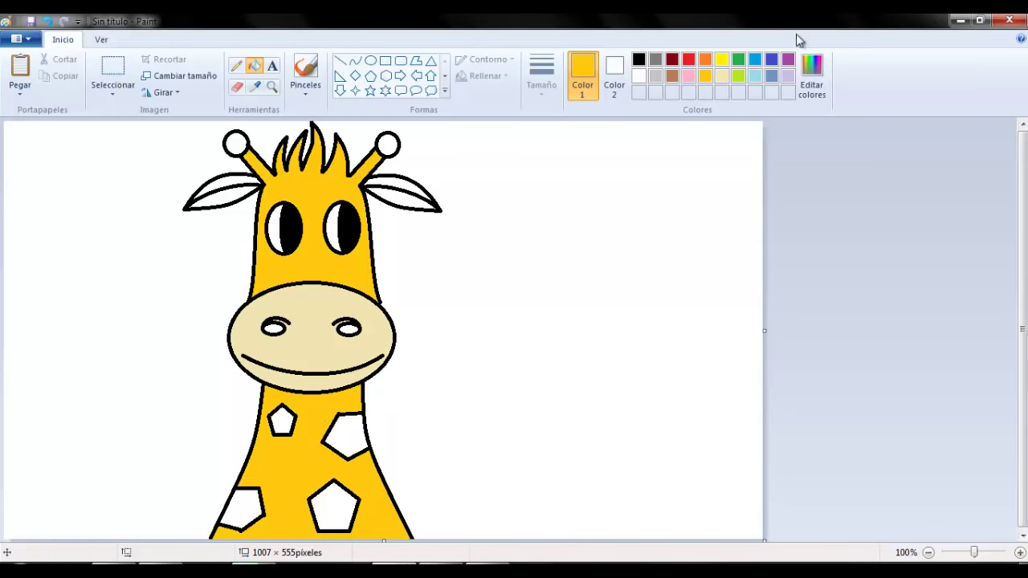
pyautogui.click(236, 178)
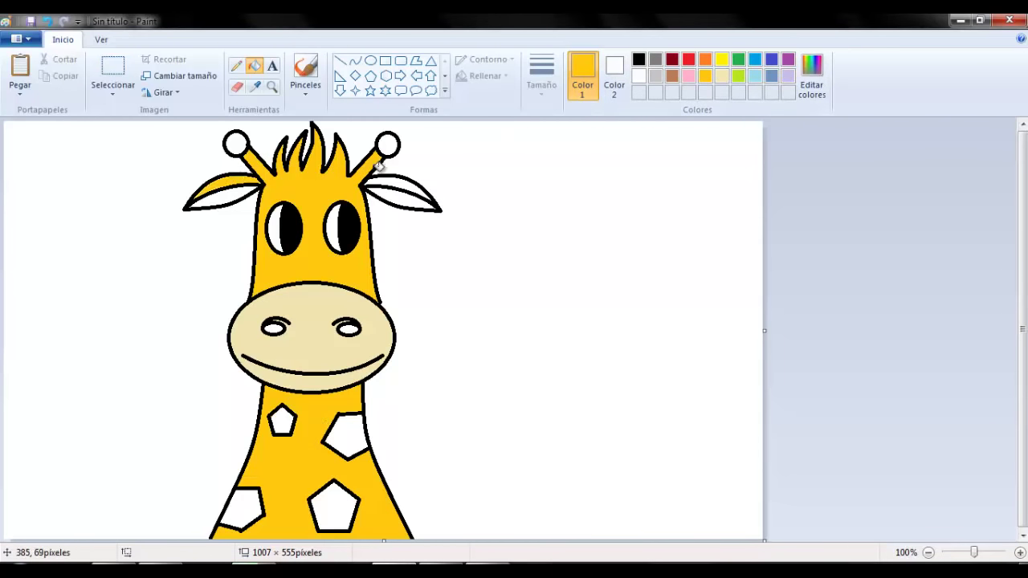
pyautogui.click(397, 178)
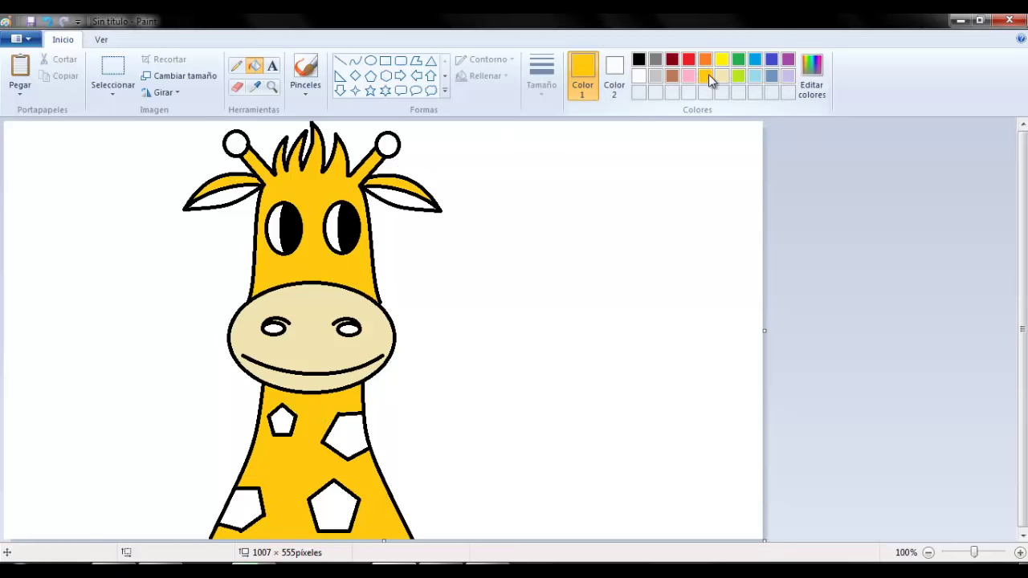
# Define a basic orange (red 255, green 128, blue 0) and fill both round horn tips with it
pyautogui.click(812, 71)
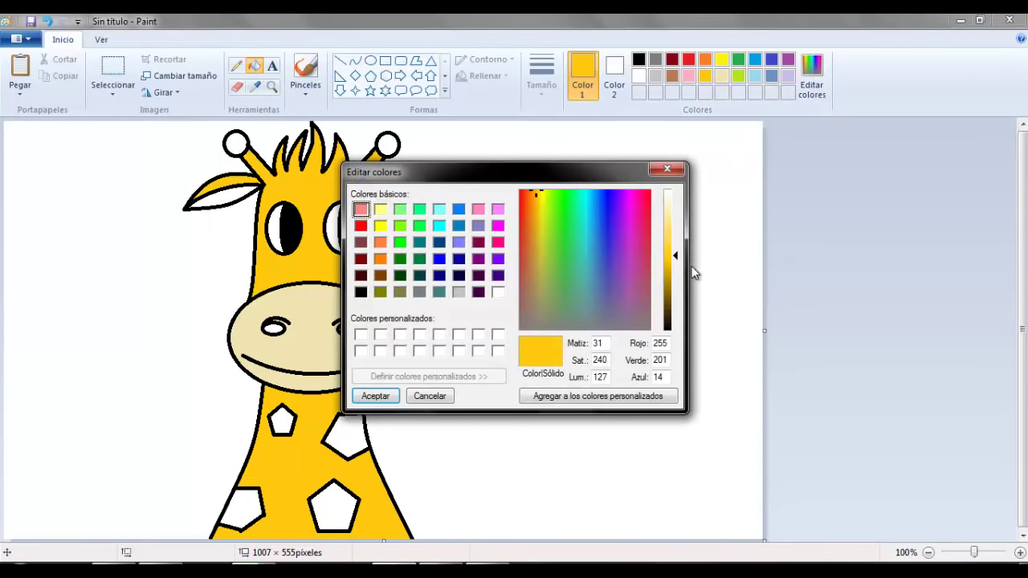
pyautogui.click(380, 259)
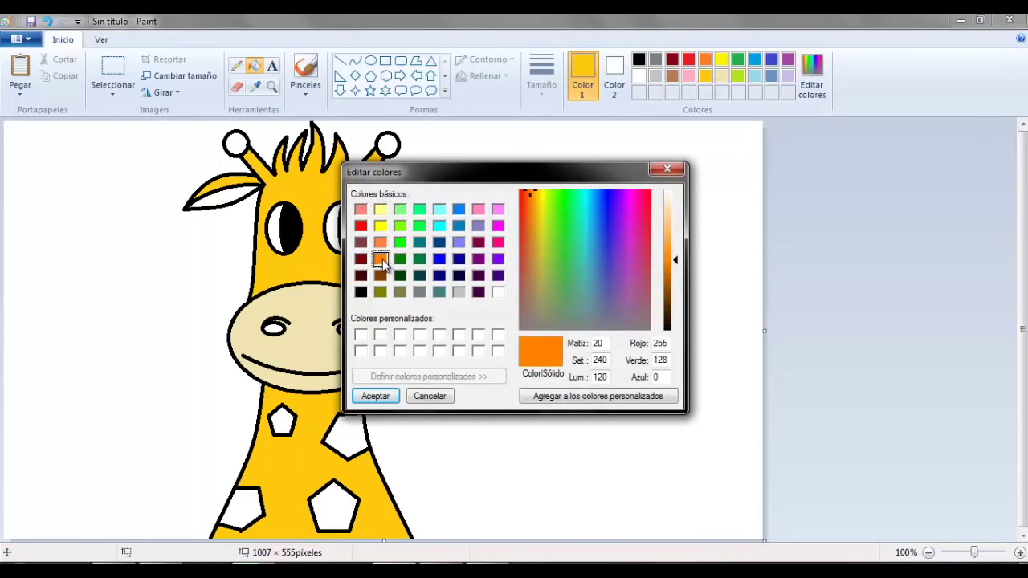
pyautogui.click(359, 402)
pyautogui.click(236, 143)
pyautogui.click(389, 143)
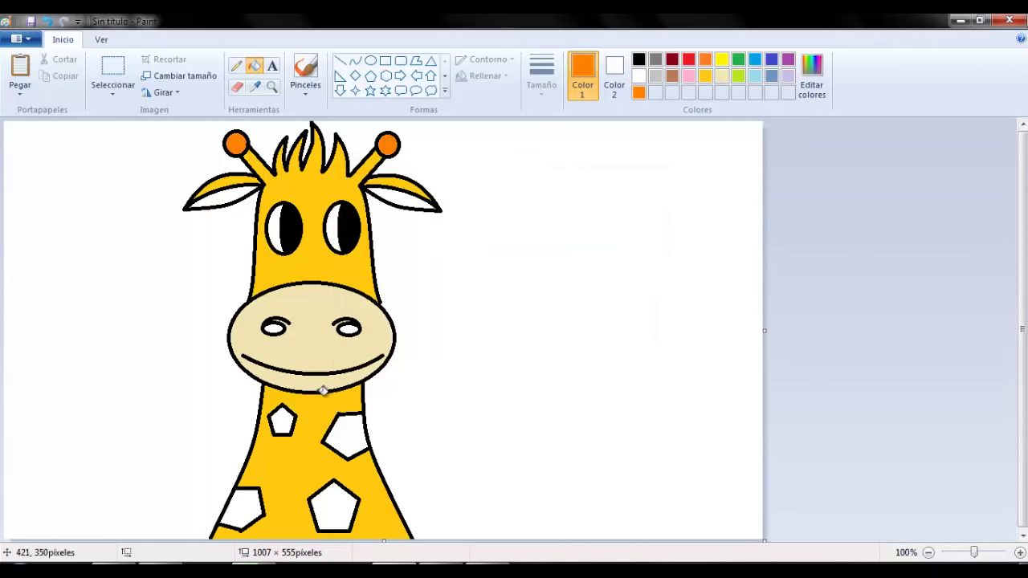
# Fill all four neck spots with the same orange
pyautogui.click(282, 420)
pyautogui.click(345, 432)
pyautogui.click(242, 507)
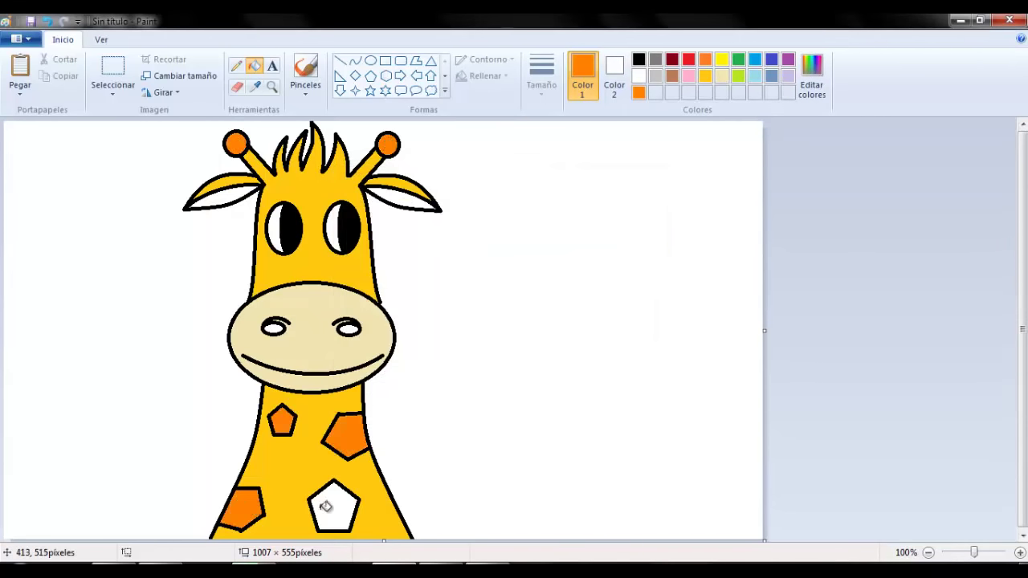
pyautogui.click(333, 504)
# Fill both nostrils with black
pyautogui.click(639, 60)
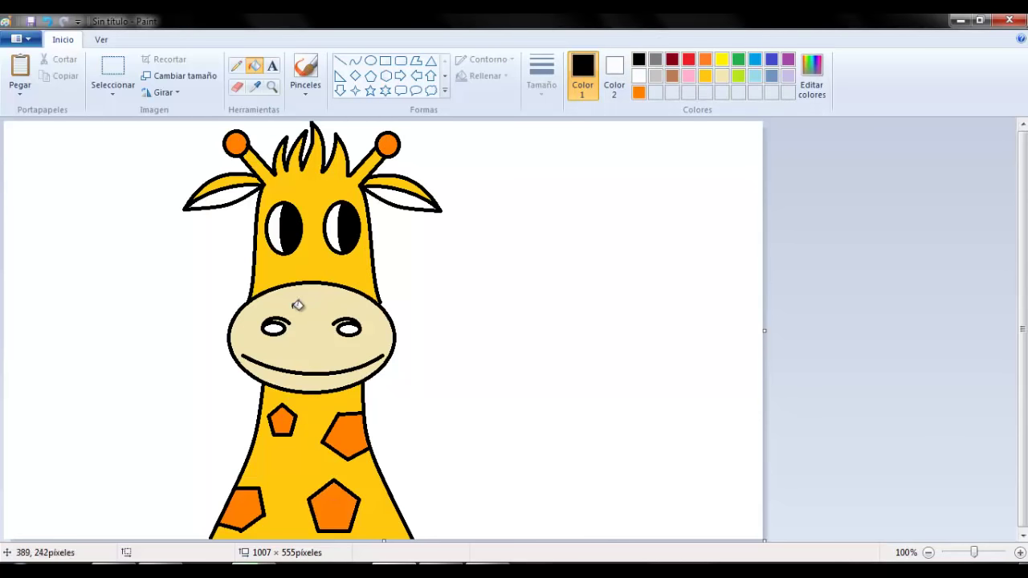
pyautogui.click(270, 326)
pyautogui.click(350, 327)
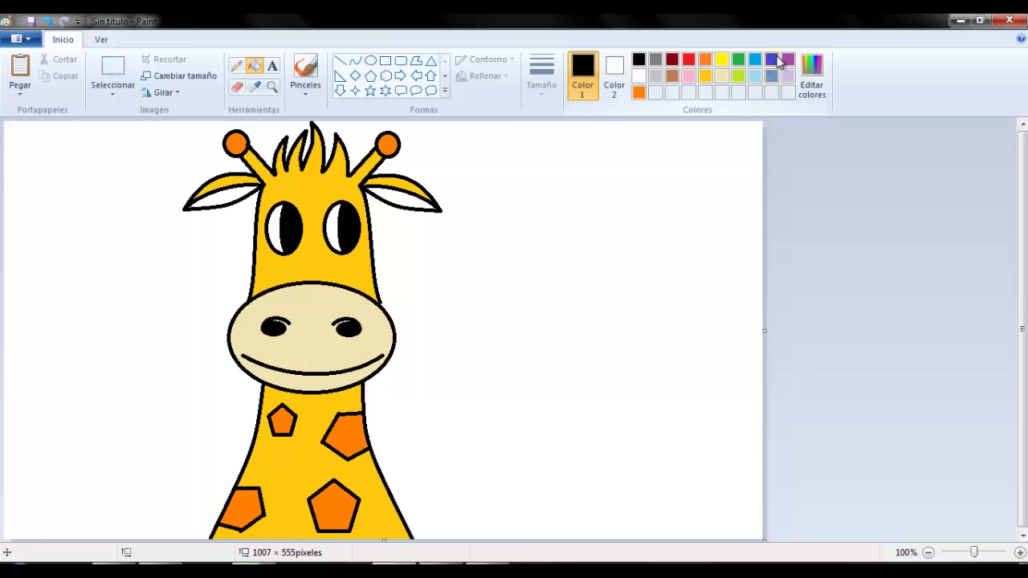
# Mix a lighter tint of the basic orange and fill the lower halves of both ears with it
pyautogui.click(824, 74)
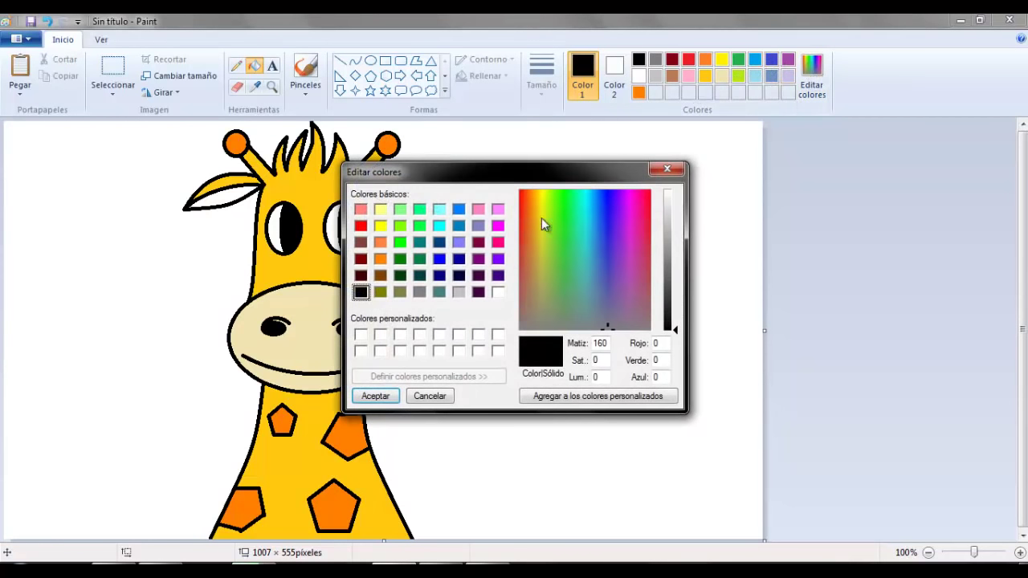
pyautogui.click(379, 258)
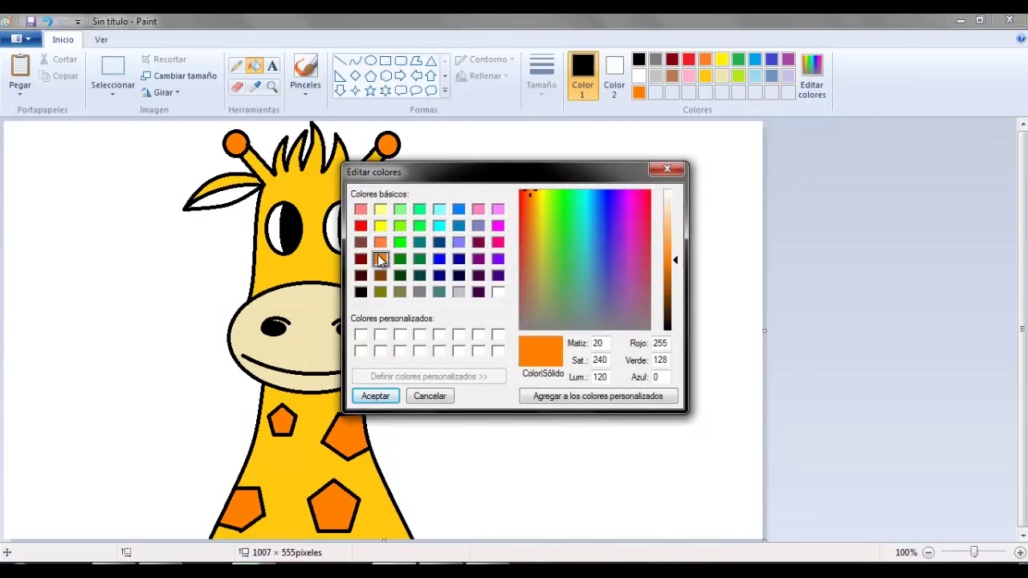
pyautogui.click(672, 245)
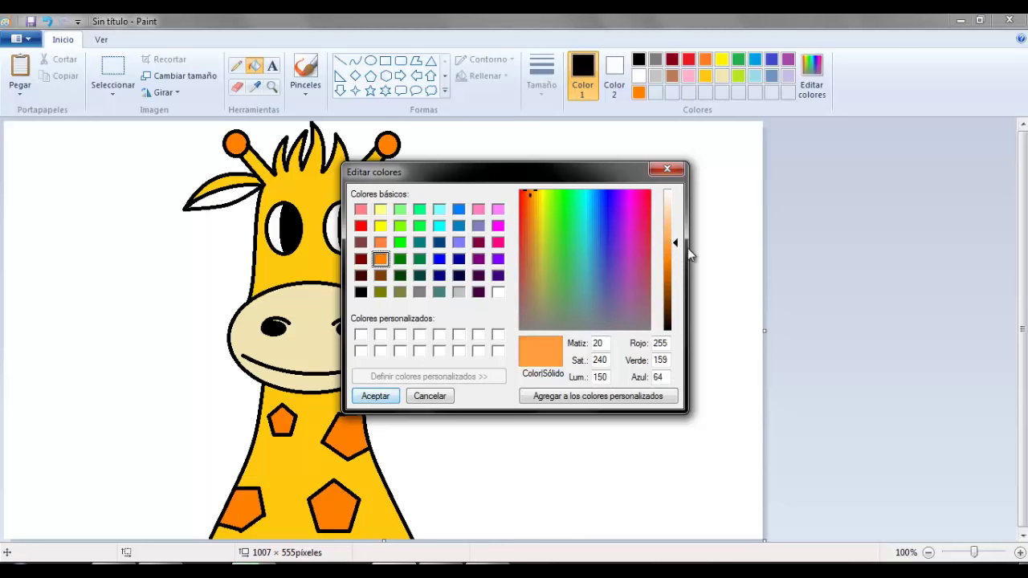
pyautogui.click(673, 229)
pyautogui.click(375, 396)
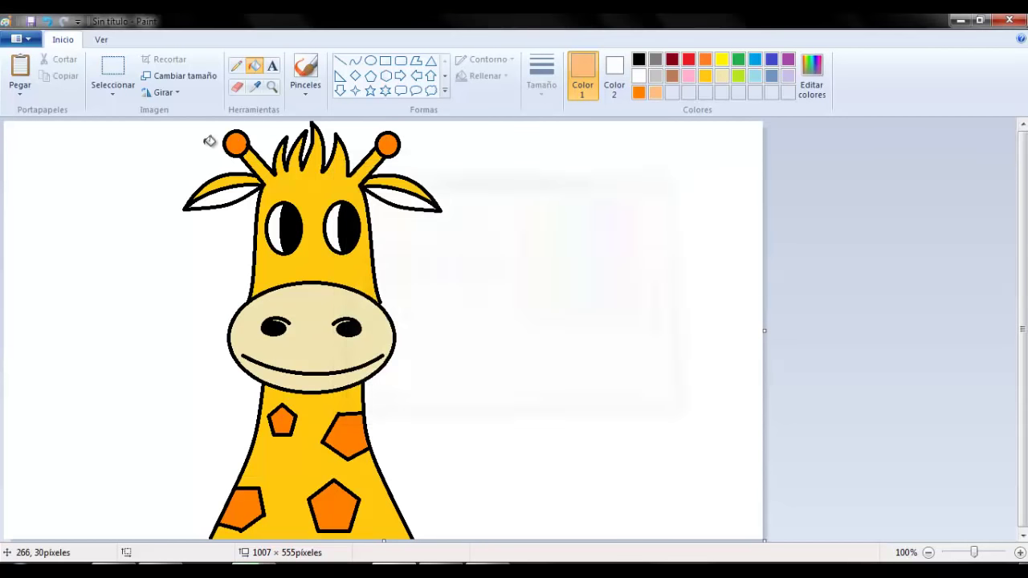
pyautogui.click(239, 192)
pyautogui.click(416, 199)
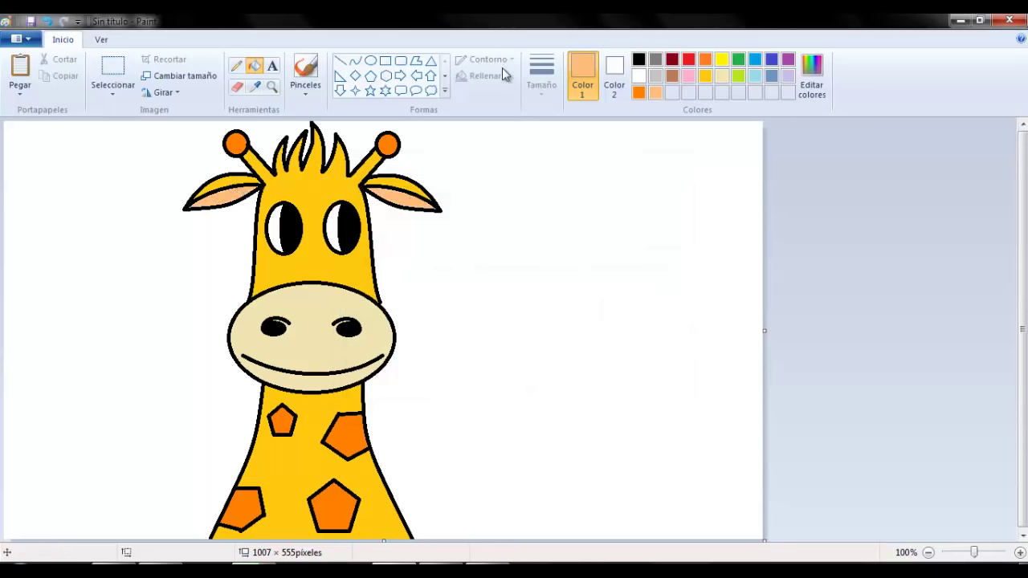
# Draw five large black-outlined pentagons on the empty background, three to the right of the giraffe and two to its left
pyautogui.click(372, 77)
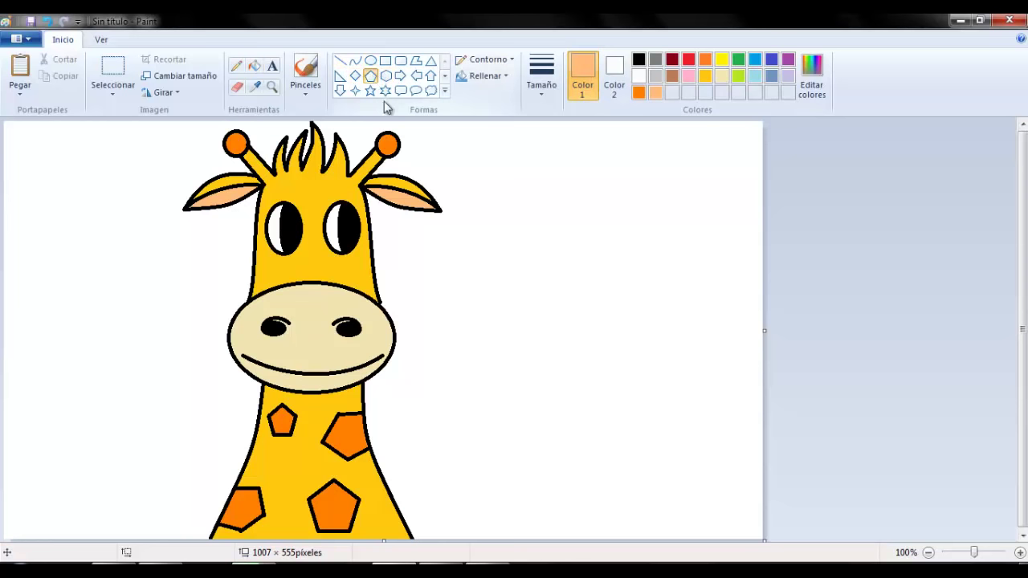
pyautogui.click(639, 59)
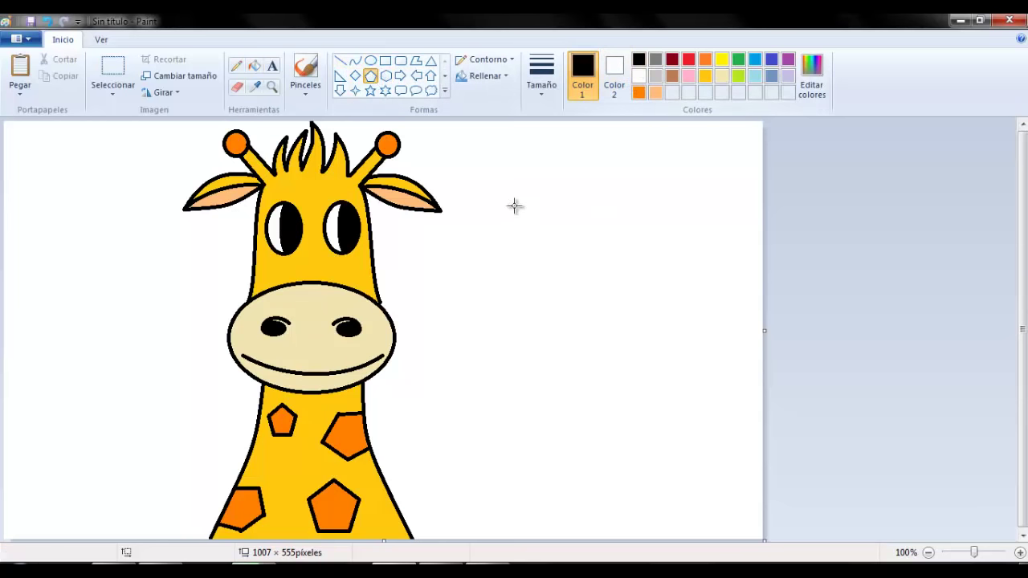
pyautogui.moveTo(503, 182); pyautogui.dragTo(600, 275)
pyautogui.moveTo(649, 303); pyautogui.dragTo(740, 405)
pyautogui.moveTo(438, 345); pyautogui.dragTo(528, 427)
pyautogui.moveTo(37, 188); pyautogui.dragTo(135, 275)
pyautogui.moveTo(58, 338); pyautogui.dragTo(126, 448)
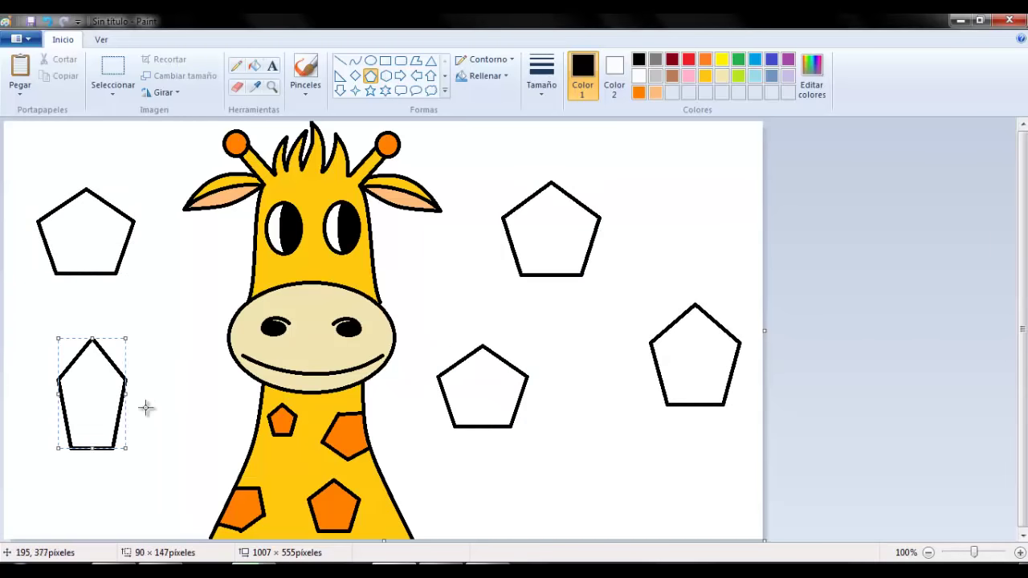
# Widen the pentagon left of the giraffe's neck to about 141 × 147 px and draw another about 140 × 124 px in the lower-right background
pyautogui.moveTo(126, 393); pyautogui.dragTo(165, 396)
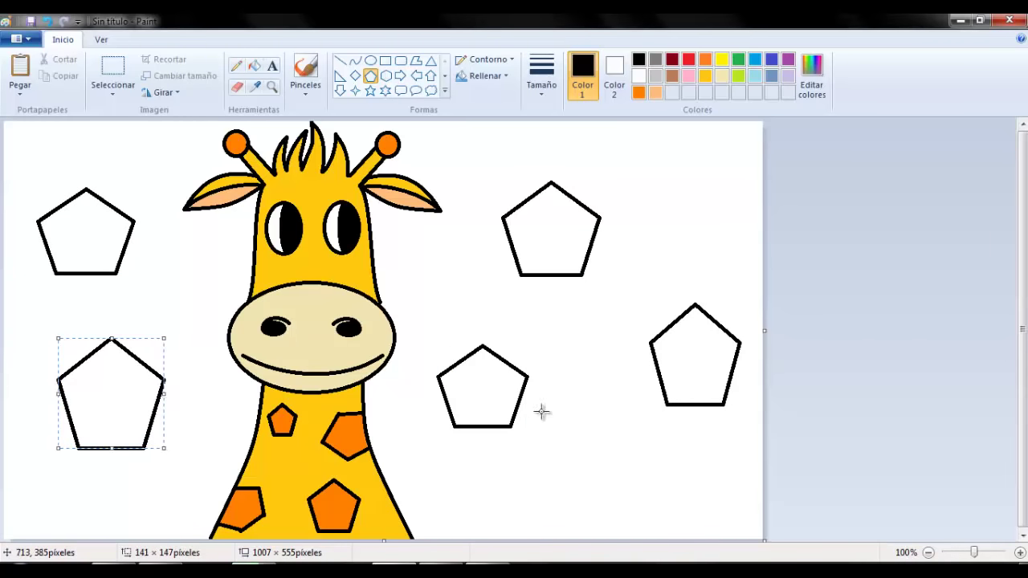
pyautogui.moveTo(555, 426); pyautogui.dragTo(661, 520)
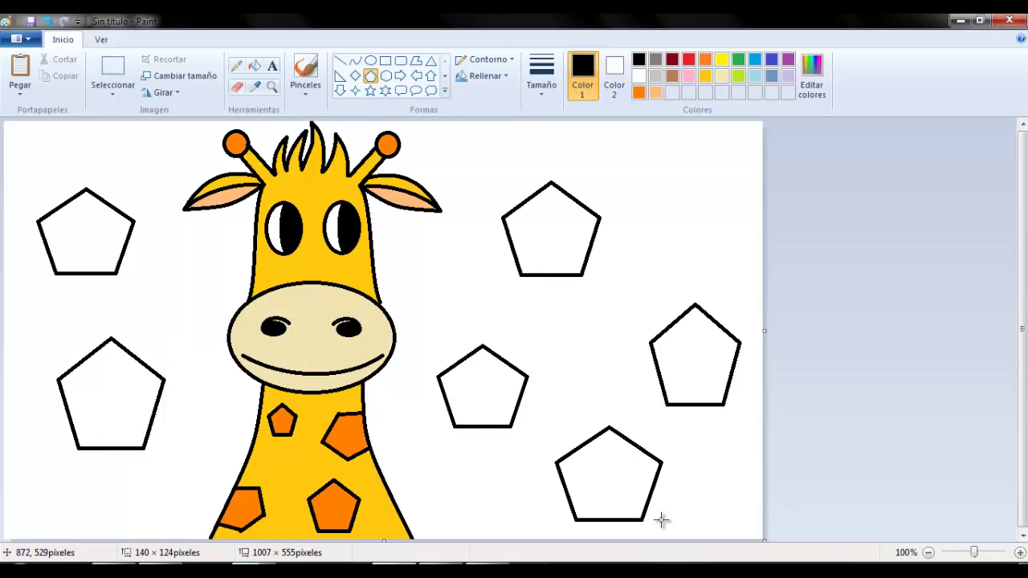
pyautogui.click(621, 354)
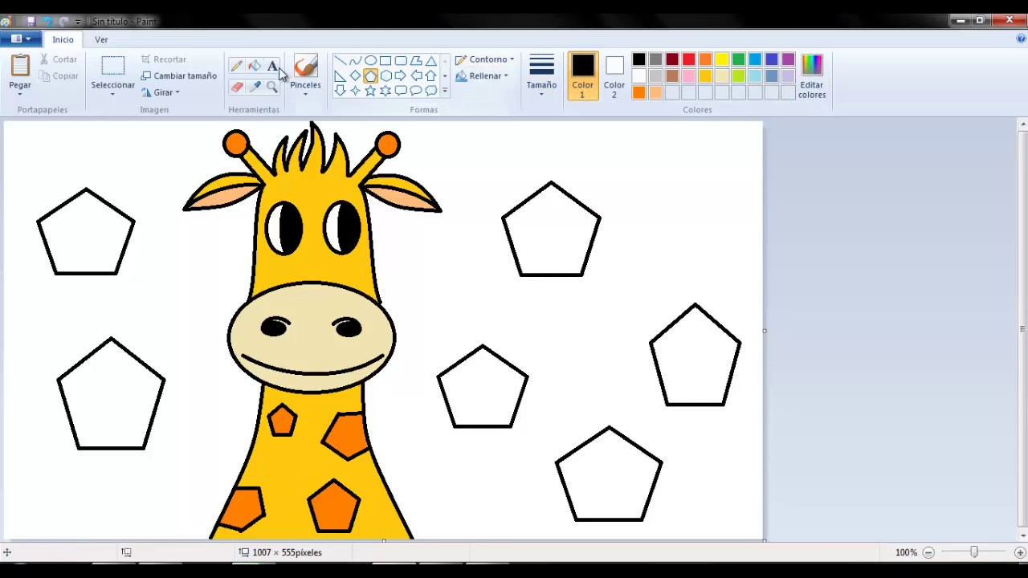
# Fill all six background pentagons with the same golden yellow as the giraffe's body
pyautogui.click(254, 66)
pyautogui.click(705, 74)
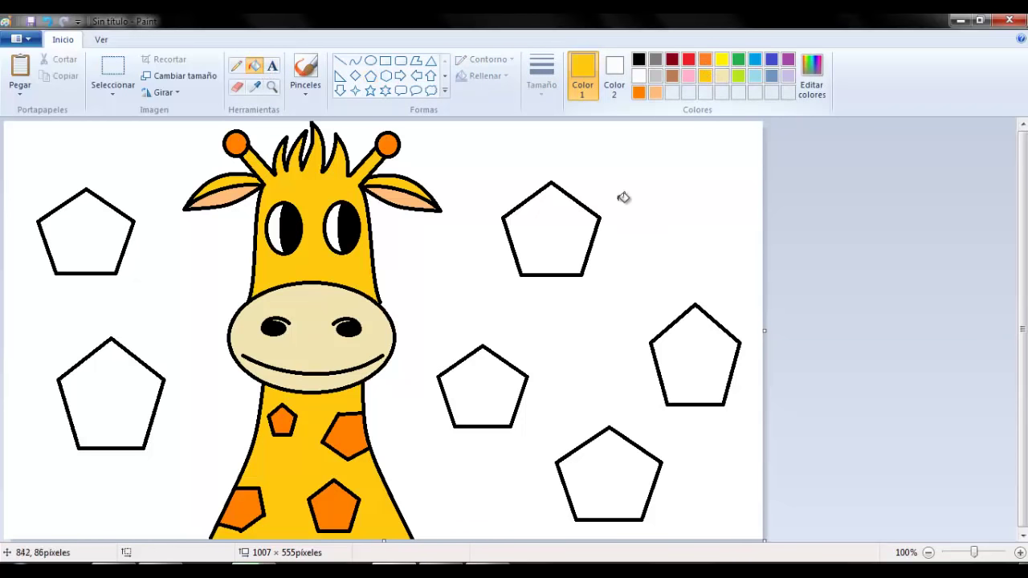
pyautogui.click(575, 245)
pyautogui.click(491, 382)
pyautogui.click(614, 463)
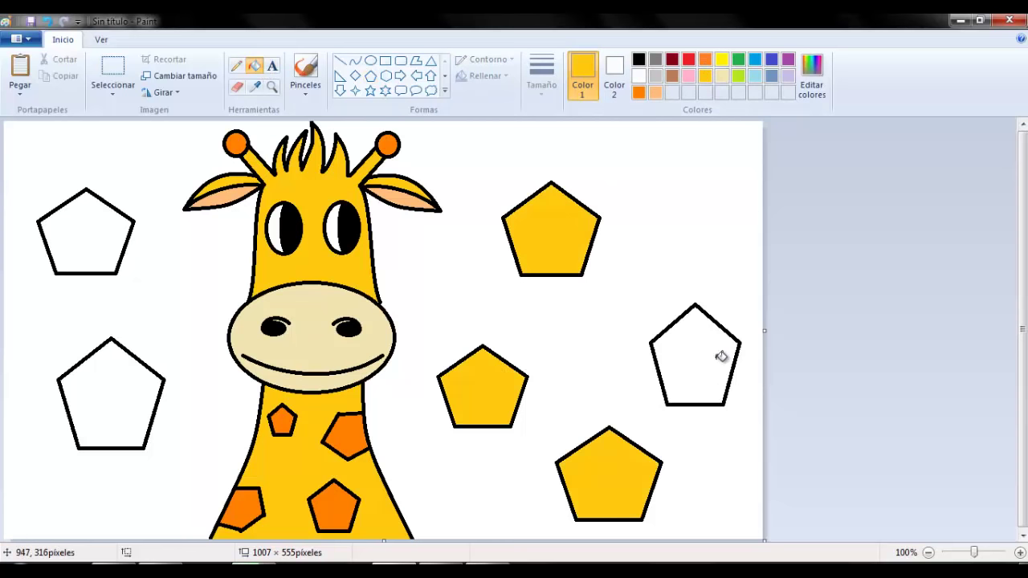
pyautogui.click(723, 356)
pyautogui.click(150, 390)
pyautogui.click(100, 232)
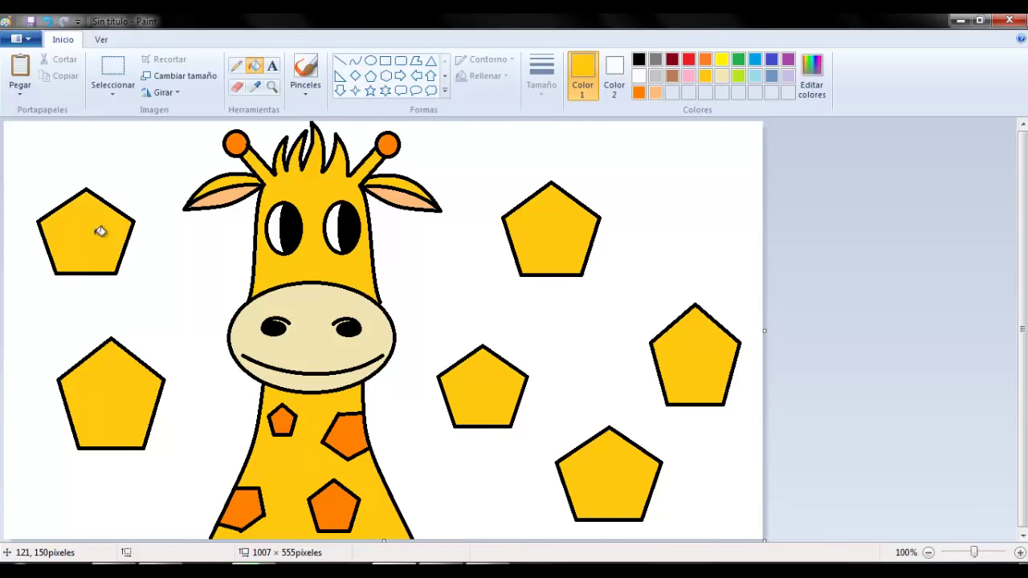